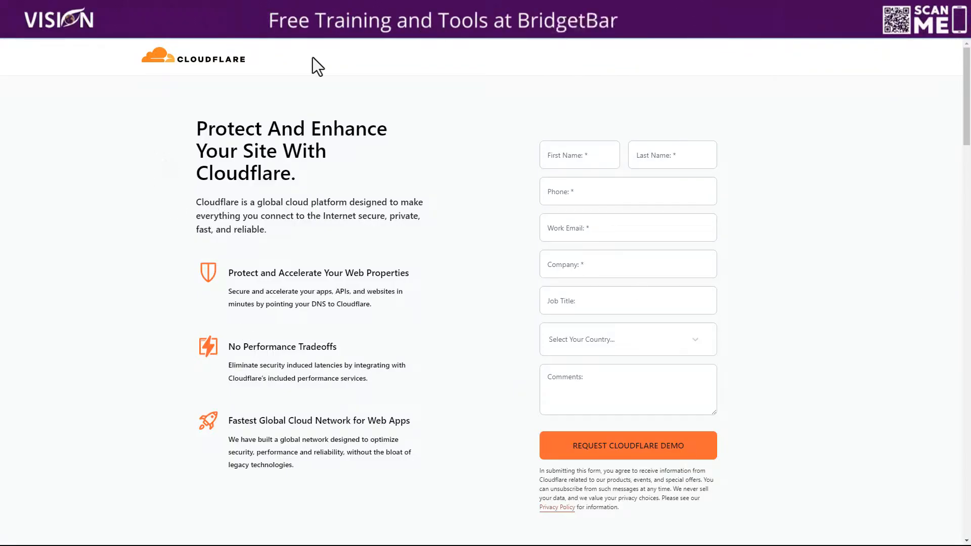
Log in to Cloudflare from its home page and open the Vision Marketing and Design account
{"action": "left_click", "coordinate": [192, 68]}
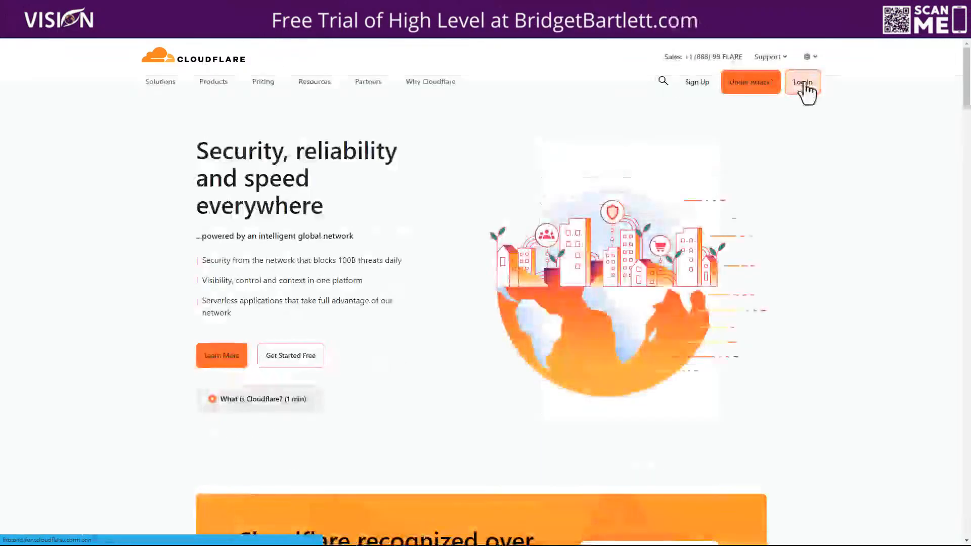
{"action": "left_click", "coordinate": [804, 83]}
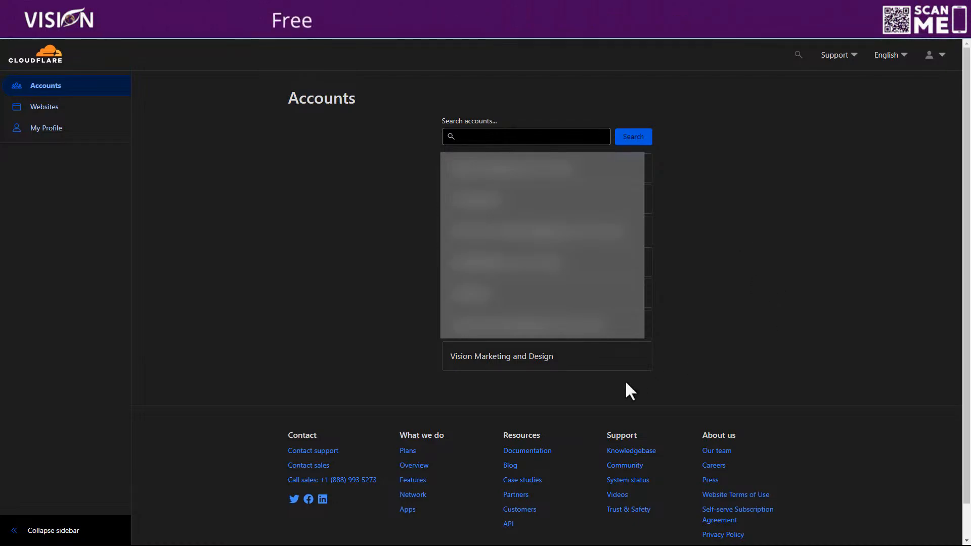
{"action": "left_click", "coordinate": [534, 363]}
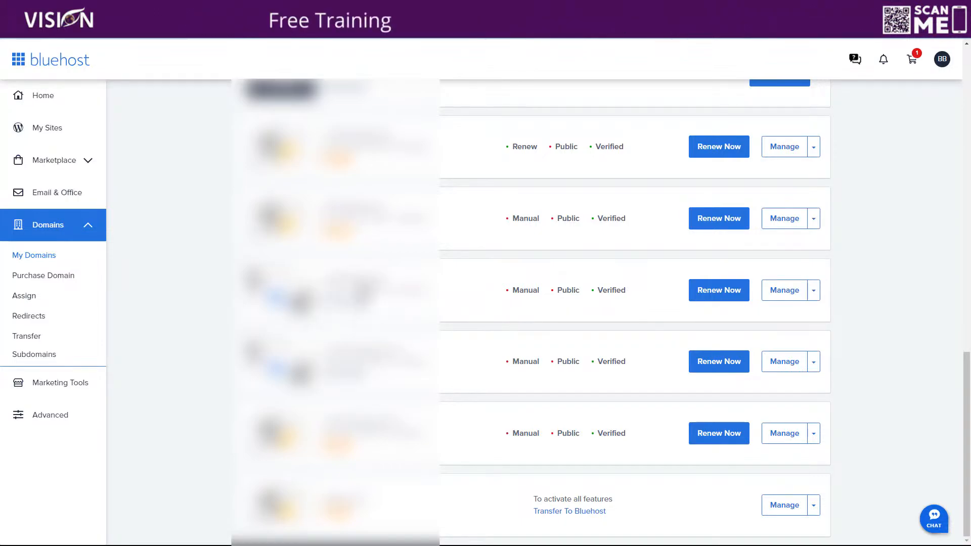
In Bluehost, unassign the addon domain mariahscleaners.com from the hosting account
{"action": "left_click", "coordinate": [814, 223]}
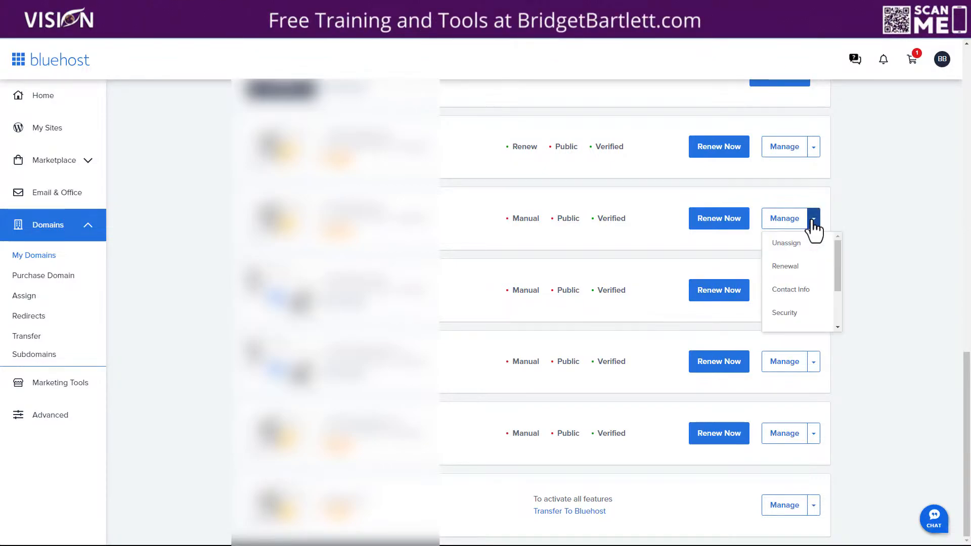
{"action": "left_click", "coordinate": [796, 252]}
{"action": "scroll", "coordinate": [303, 425], "scroll_direction": "up", "scroll_amount": 2}
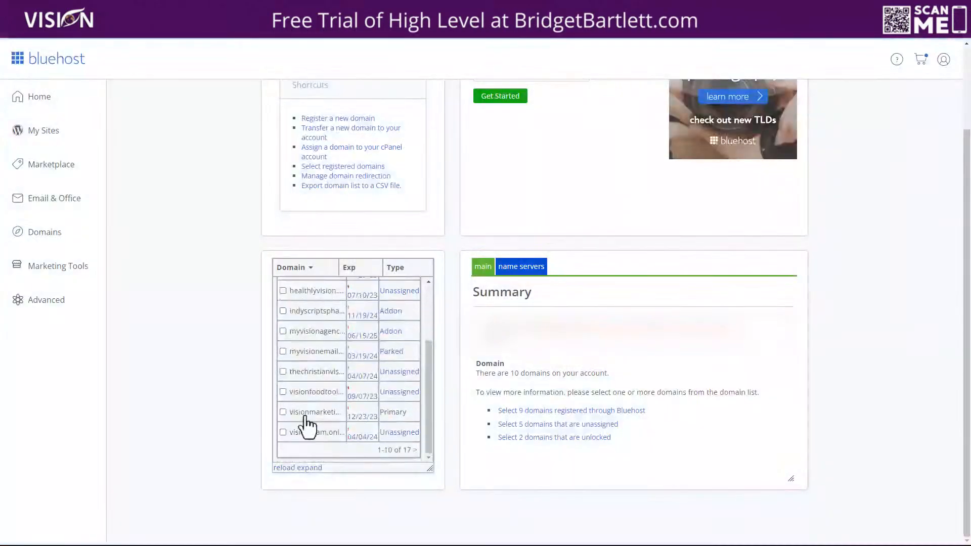
{"action": "scroll", "coordinate": [304, 429], "scroll_direction": "up", "scroll_amount": 3}
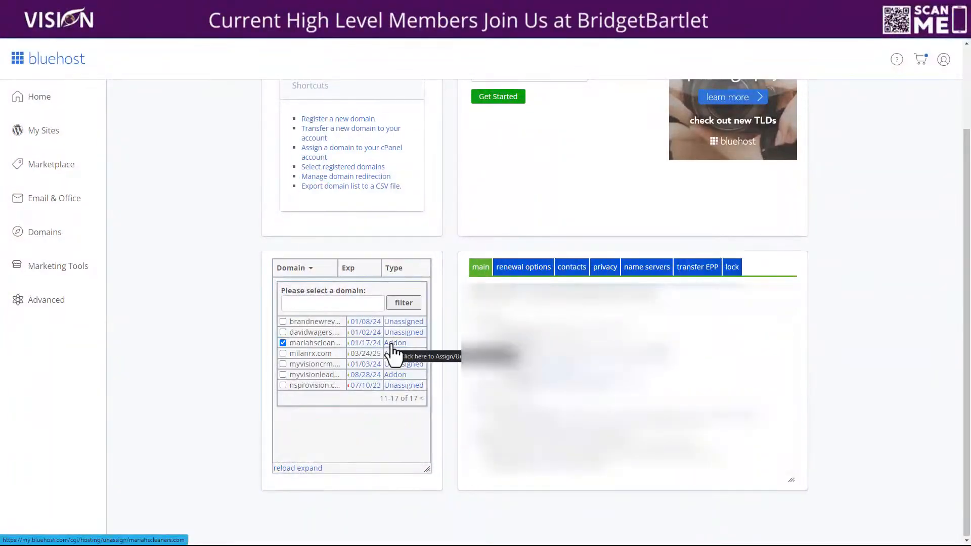
{"action": "left_click", "coordinate": [393, 346]}
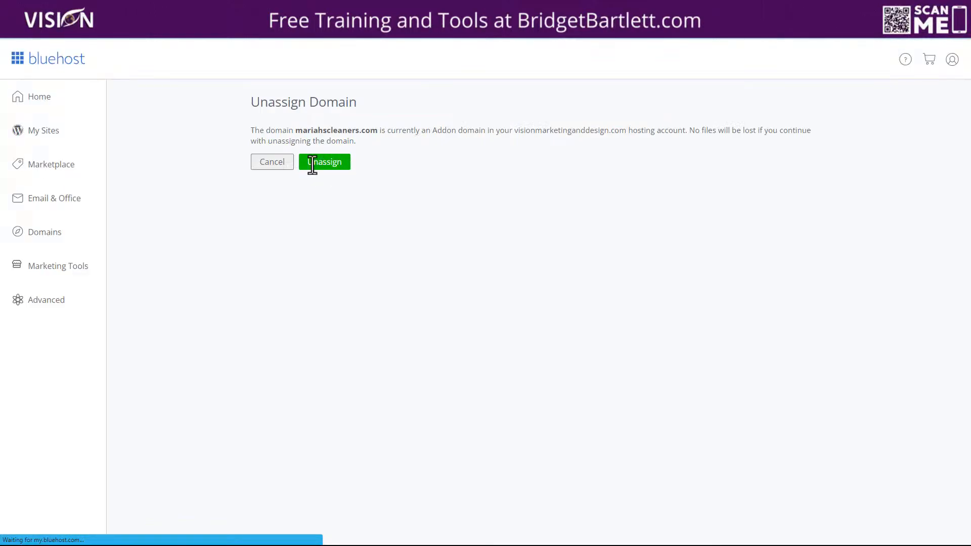
{"action": "left_click", "coordinate": [334, 165]}
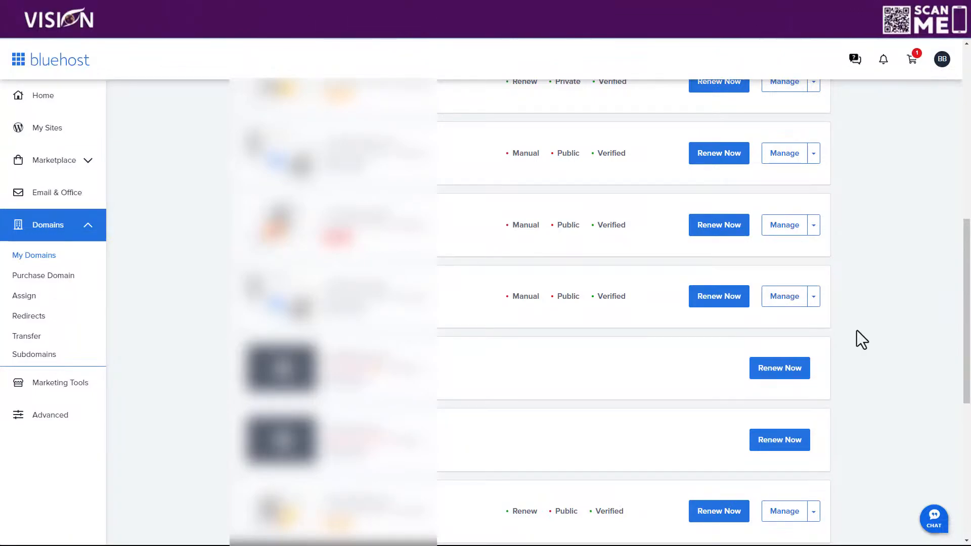
Edit the name servers in myvisioncrm.com's DNS settings, choosing the Custom setup type and confirming the change
{"action": "scroll", "coordinate": [857, 330], "scroll_direction": "up", "scroll_amount": 1}
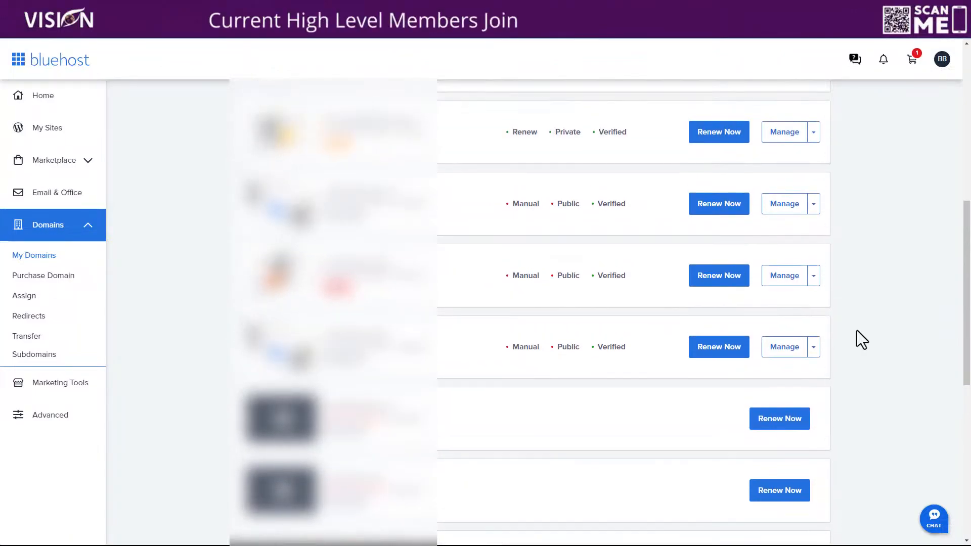
{"action": "scroll", "coordinate": [857, 330], "scroll_direction": "down", "scroll_amount": 5}
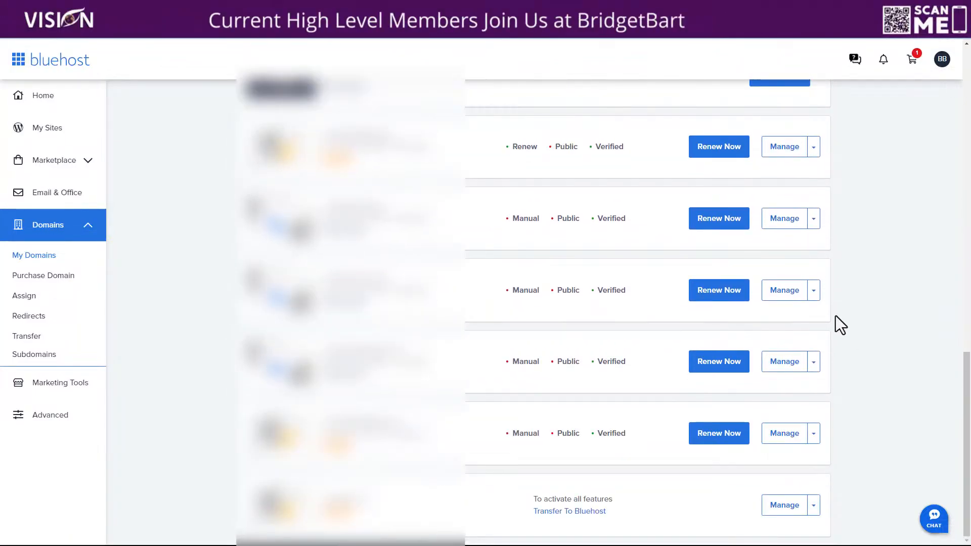
{"action": "left_click", "coordinate": [783, 292]}
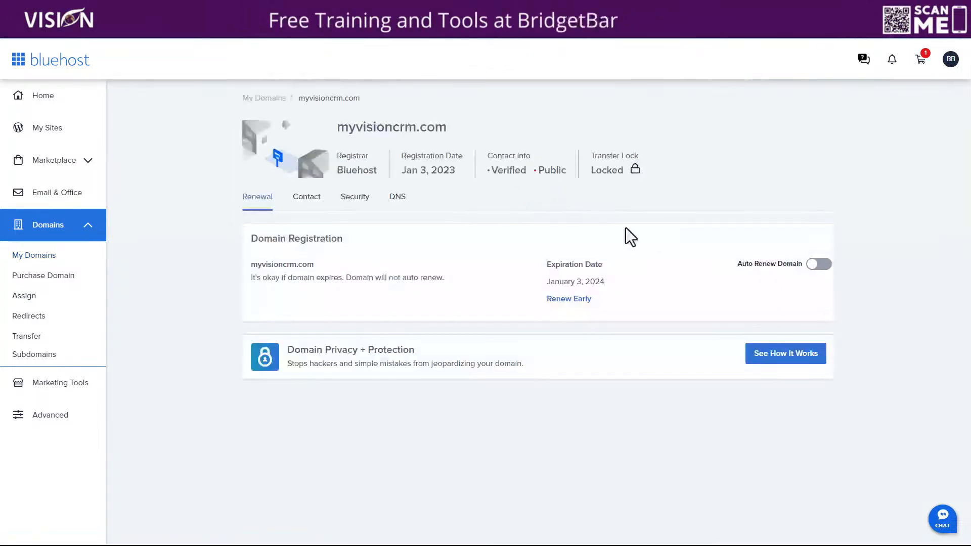
{"action": "left_click", "coordinate": [398, 198]}
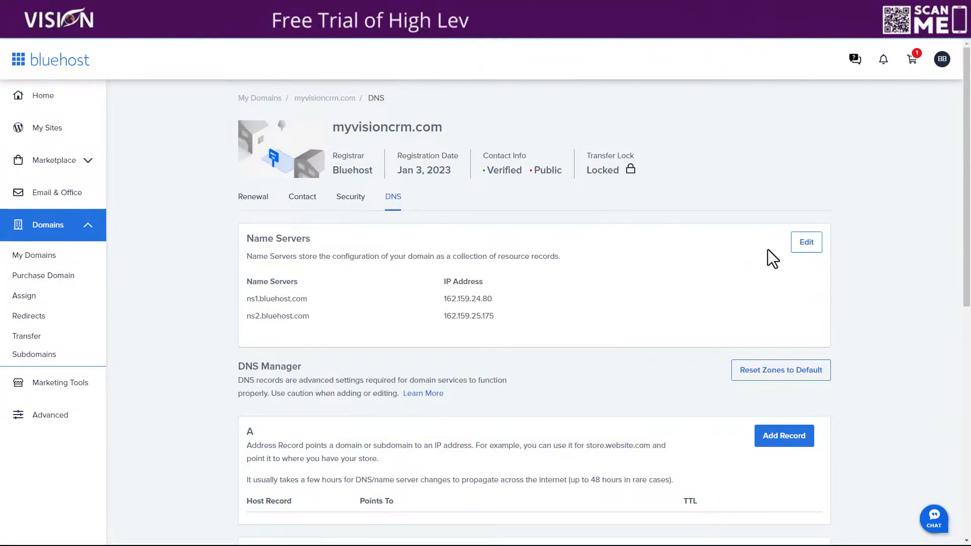
{"action": "left_click", "coordinate": [807, 243]}
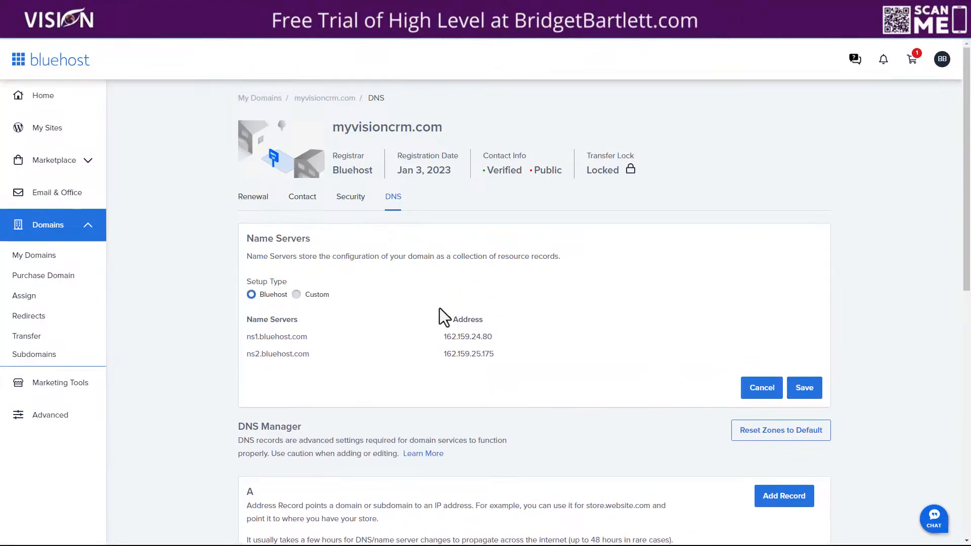
{"action": "left_click", "coordinate": [296, 296]}
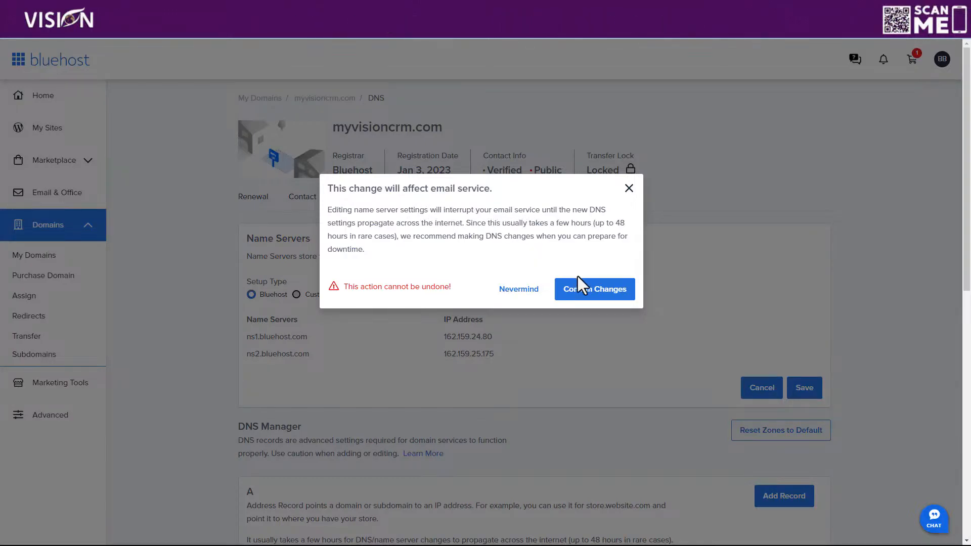
{"action": "left_click", "coordinate": [588, 291]}
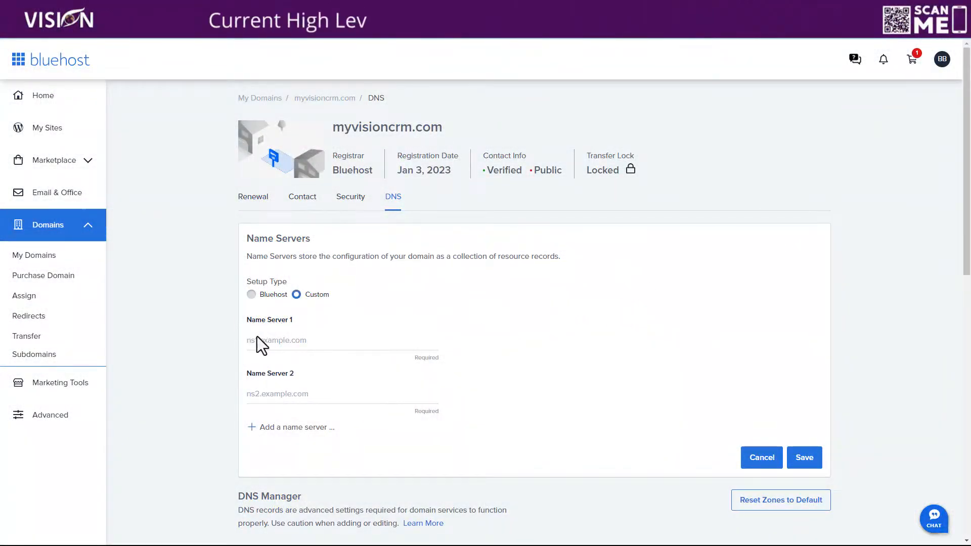
Copy the domain name myvisioncrm.com and add it as a new site in the Cloudflare account
{"action": "left_click_drag", "start_coordinate": [448, 129], "coordinate": [323, 135]}
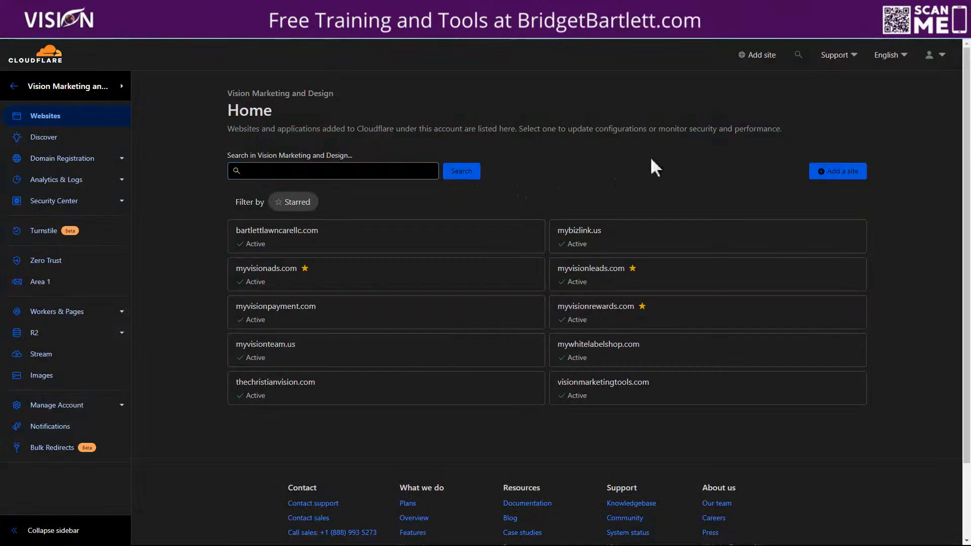
{"action": "left_click", "coordinate": [841, 173]}
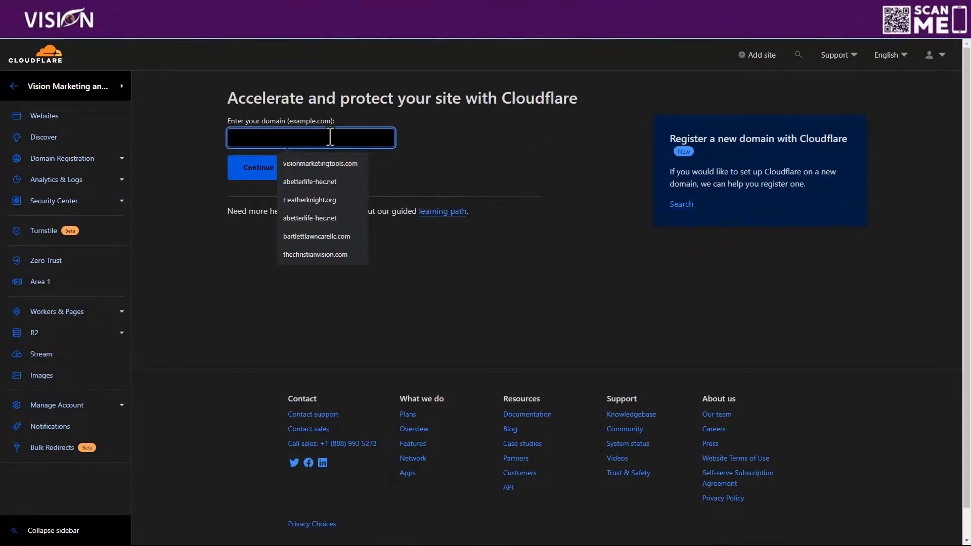
{"action": "left_click", "coordinate": [302, 164]}
{"action": "left_click", "coordinate": [278, 166]}
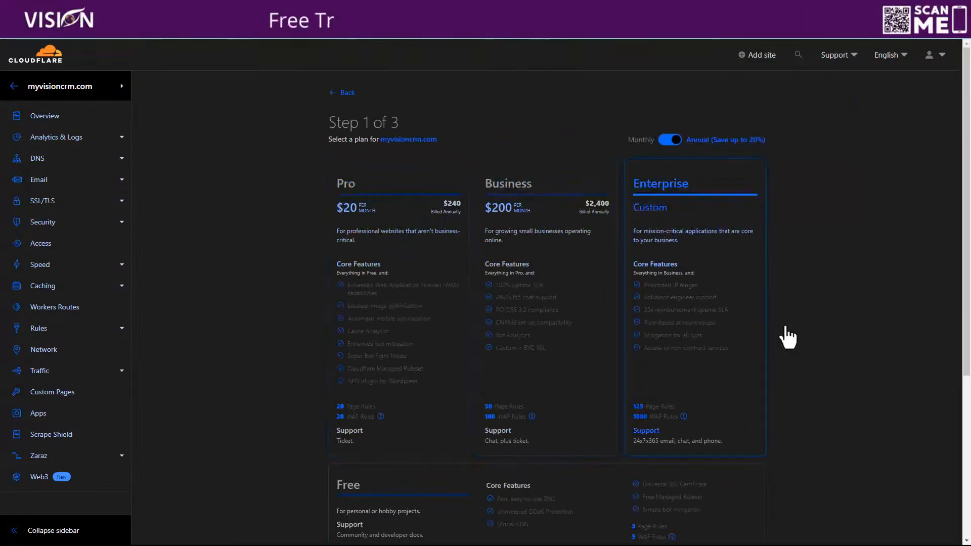
Choose the Free plan for myvisioncrm.com and continue through the site setup
{"action": "scroll", "coordinate": [848, 343], "scroll_direction": "down", "scroll_amount": 5}
{"action": "left_click", "coordinate": [435, 282]}
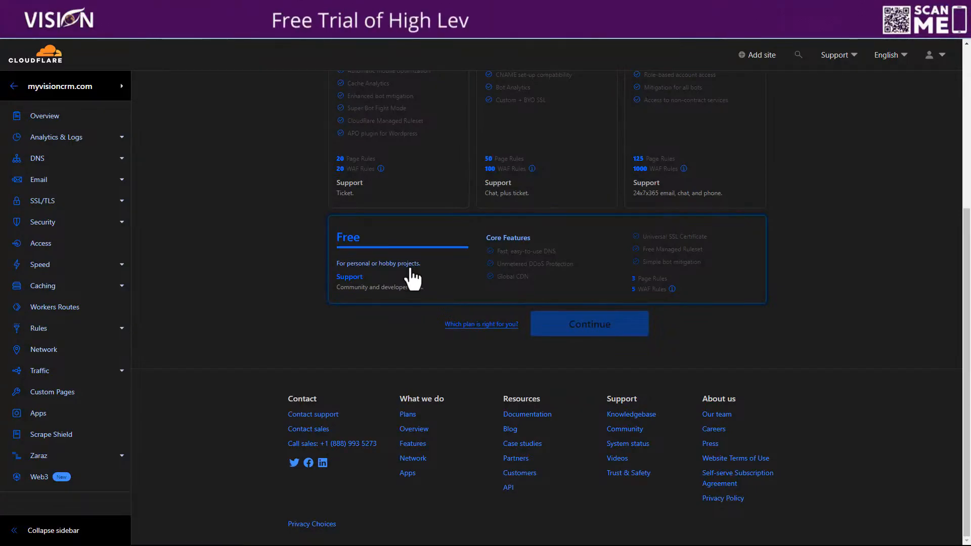
{"action": "left_click", "coordinate": [440, 281]}
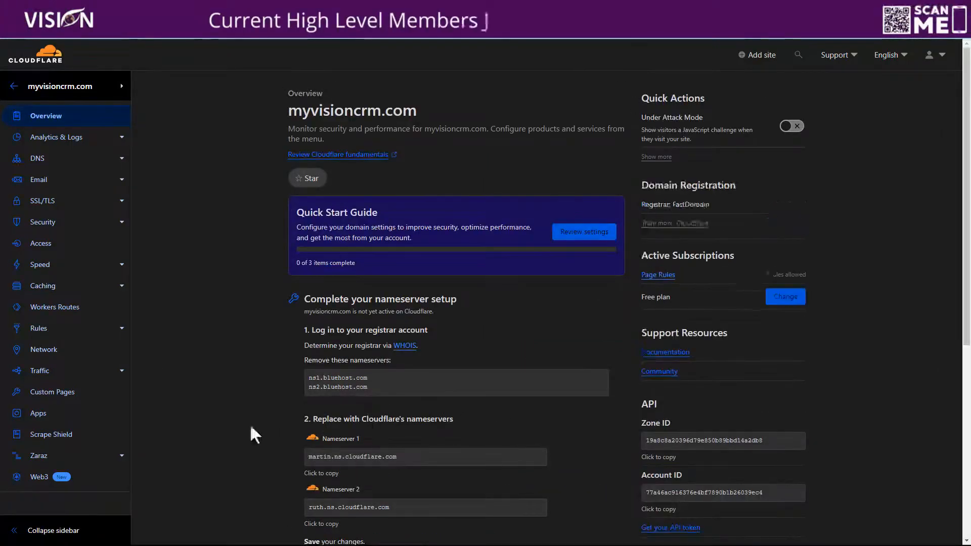
Copy Cloudflare's nameservers into Bluehost as martin.ns.cloudflare.com and ruth.ns.cloudflare.com for myvisioncrm.com, and save them
{"action": "scroll", "coordinate": [238, 354], "scroll_direction": "down", "scroll_amount": 2}
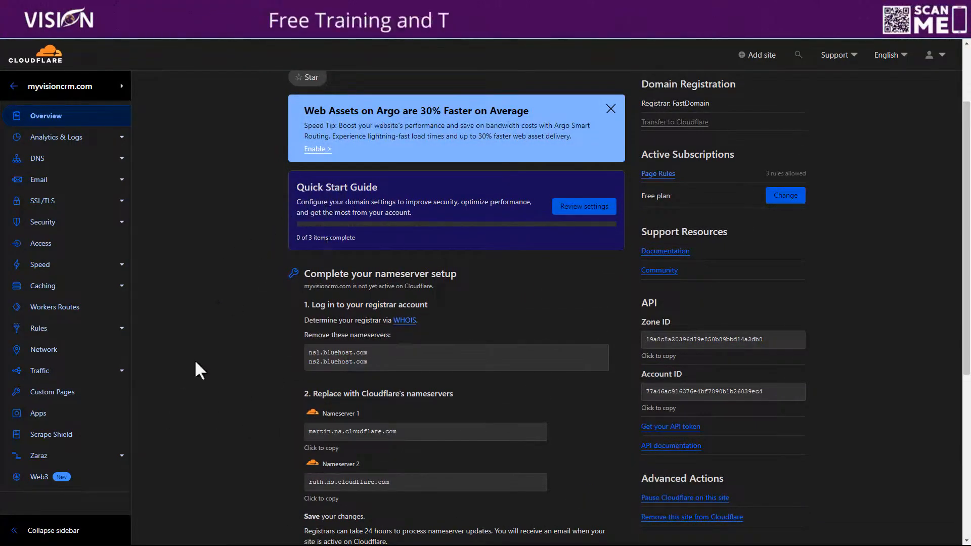
{"action": "scroll", "coordinate": [244, 412], "scroll_direction": "down", "scroll_amount": 3}
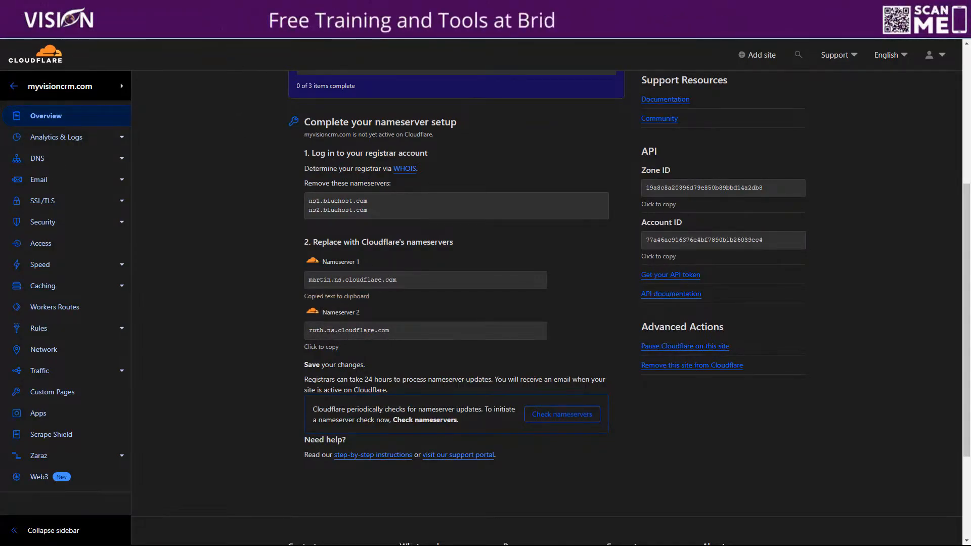
{"action": "left_click", "coordinate": [177, 13]}
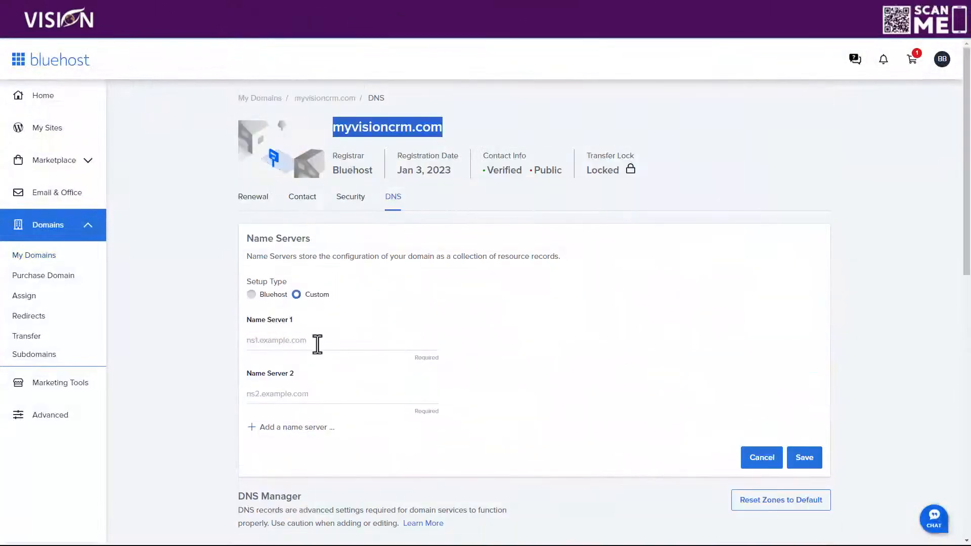
{"action": "left_click", "coordinate": [317, 344]}
{"action": "type", "text": "martin.ns.cloudflare.com"}
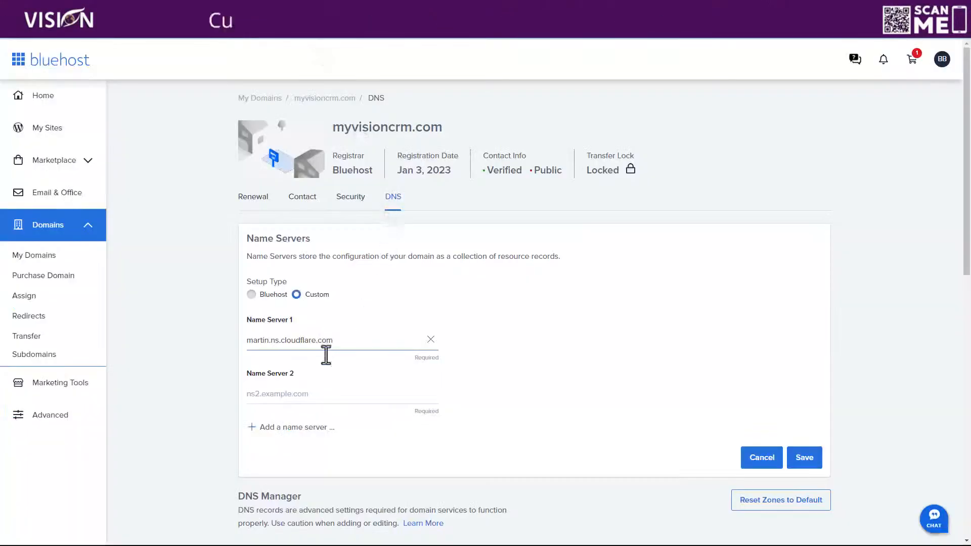
{"action": "left_click", "coordinate": [314, 395]}
{"action": "type", "text": "ruth.ns.cloudflare.com"}
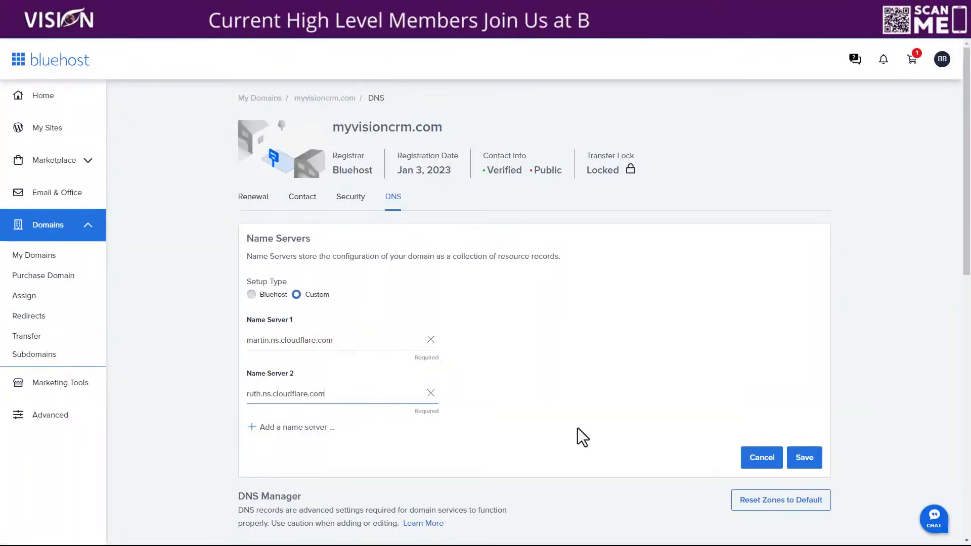
{"action": "left_click", "coordinate": [797, 465]}
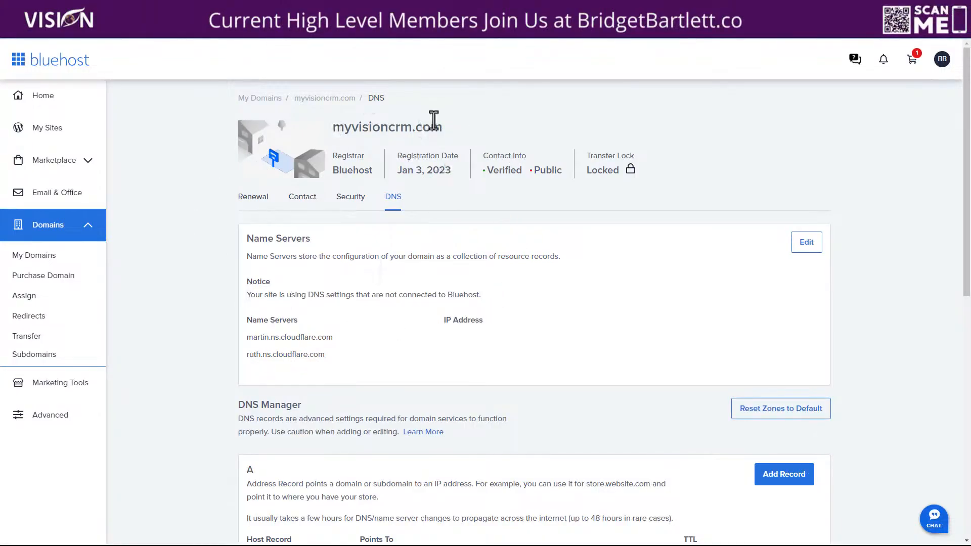
Return to Cloudflare and request a nameserver check for myvisioncrm.com
{"action": "left_click_drag", "start_coordinate": [456, 128], "coordinate": [317, 131]}
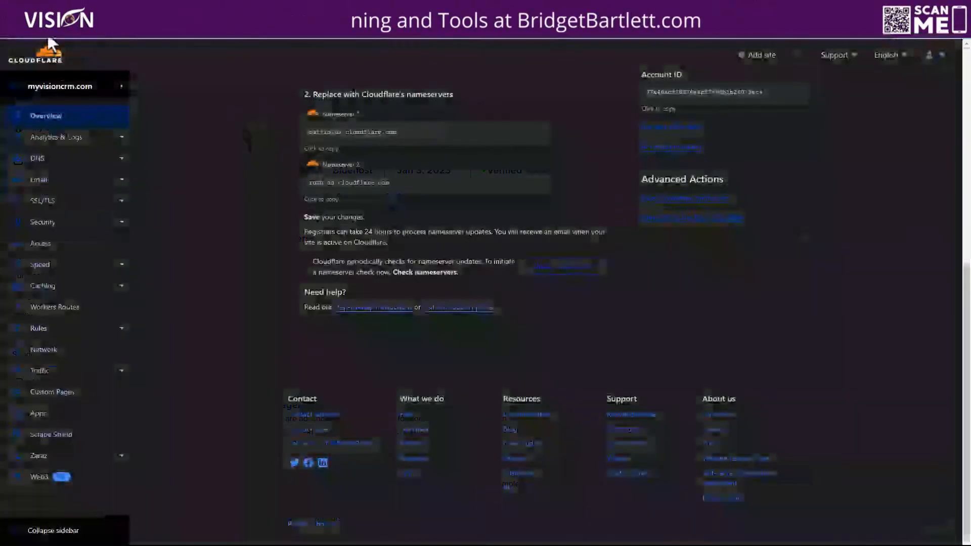
{"action": "left_click", "coordinate": [567, 268]}
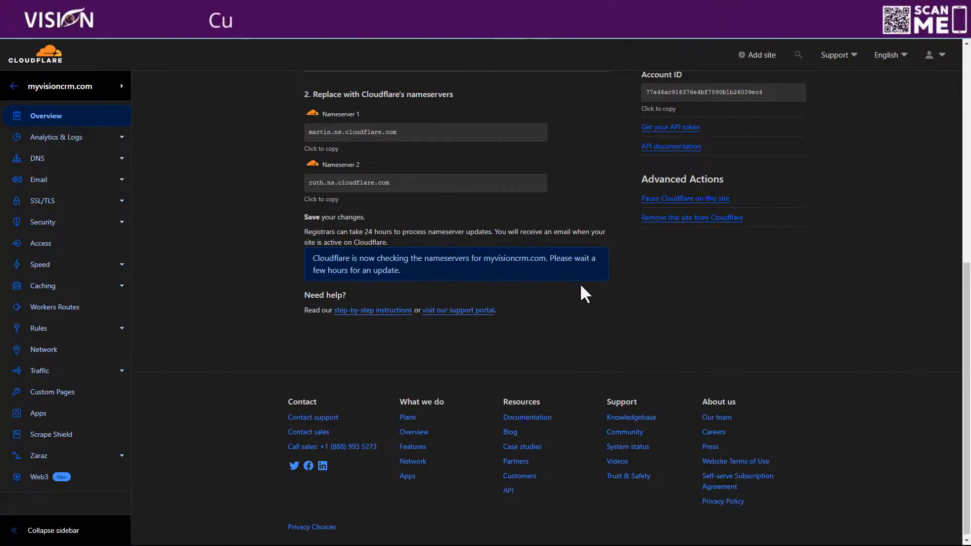
{"action": "scroll", "coordinate": [612, 331], "scroll_direction": "up", "scroll_amount": 4}
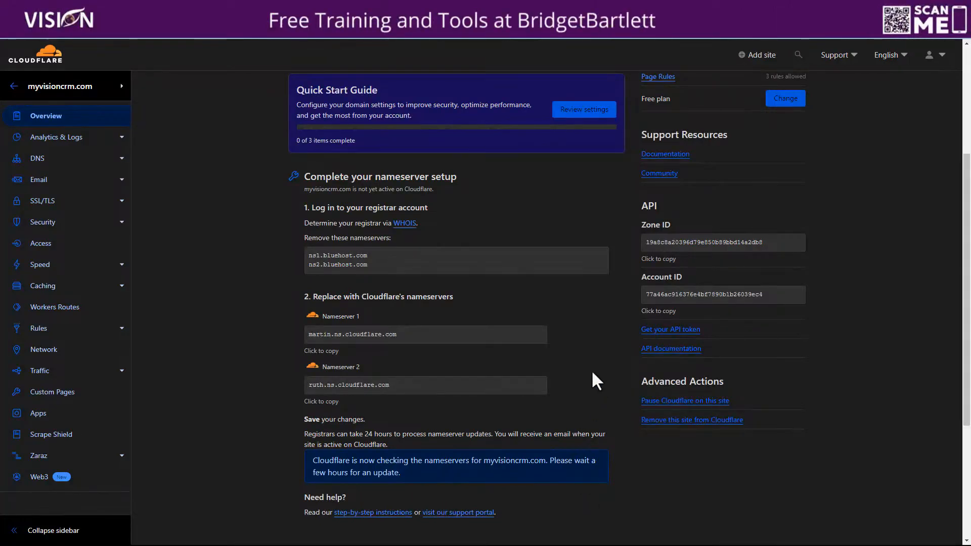
{"action": "scroll", "coordinate": [581, 368], "scroll_direction": "up", "scroll_amount": 1}
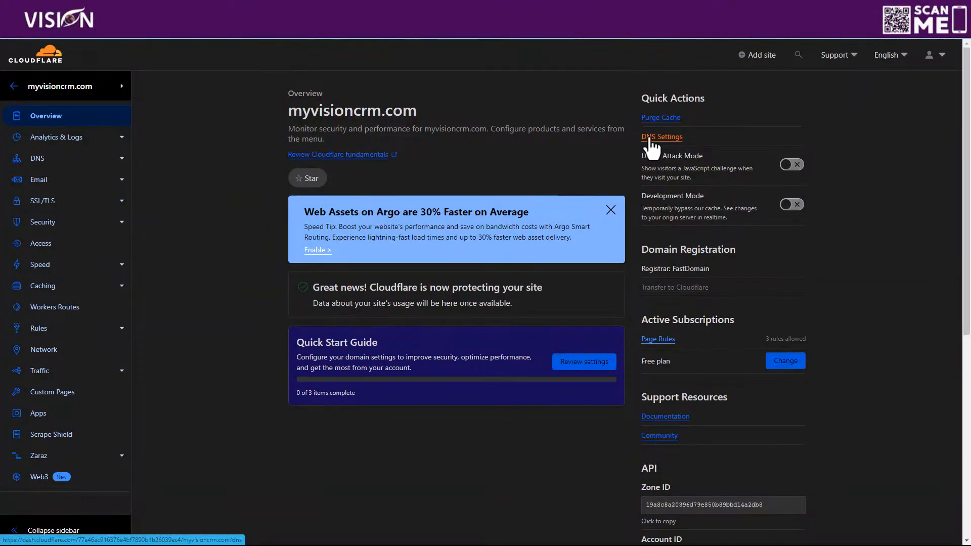
Open the DNS settings of myvisioncrm.com and review its records, required zone setup steps and assigned nameservers
{"action": "left_click", "coordinate": [650, 138]}
{"action": "scroll", "coordinate": [420, 304], "scroll_direction": "down", "scroll_amount": 2}
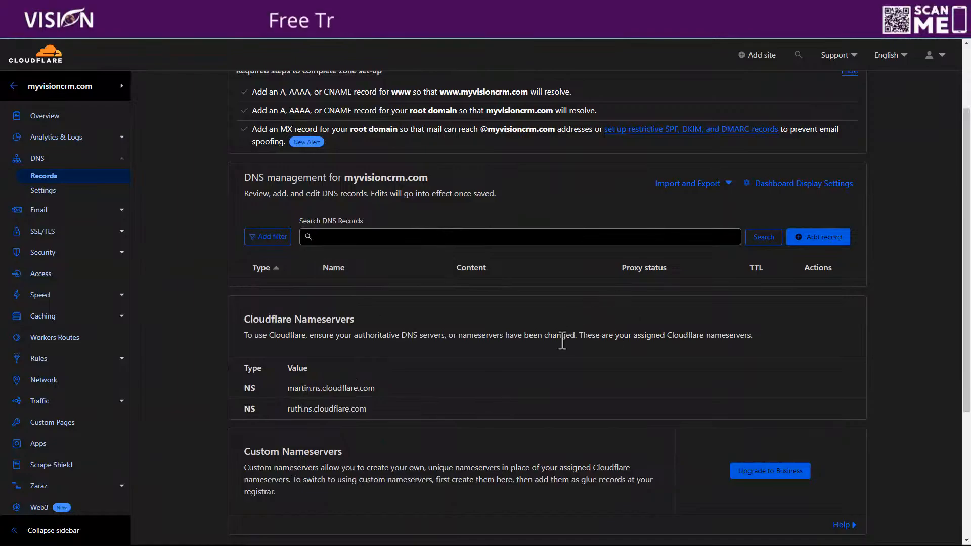
{"action": "scroll", "coordinate": [520, 327], "scroll_direction": "up", "scroll_amount": 1}
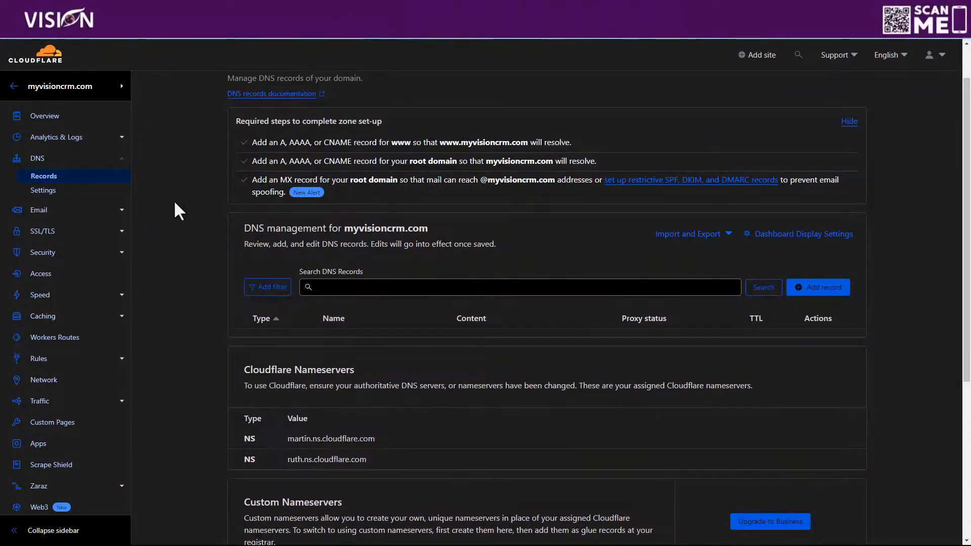
Add the required MX and TXT records for myvisioncrm.com and enable Email Routing
{"action": "left_click", "coordinate": [56, 214]}
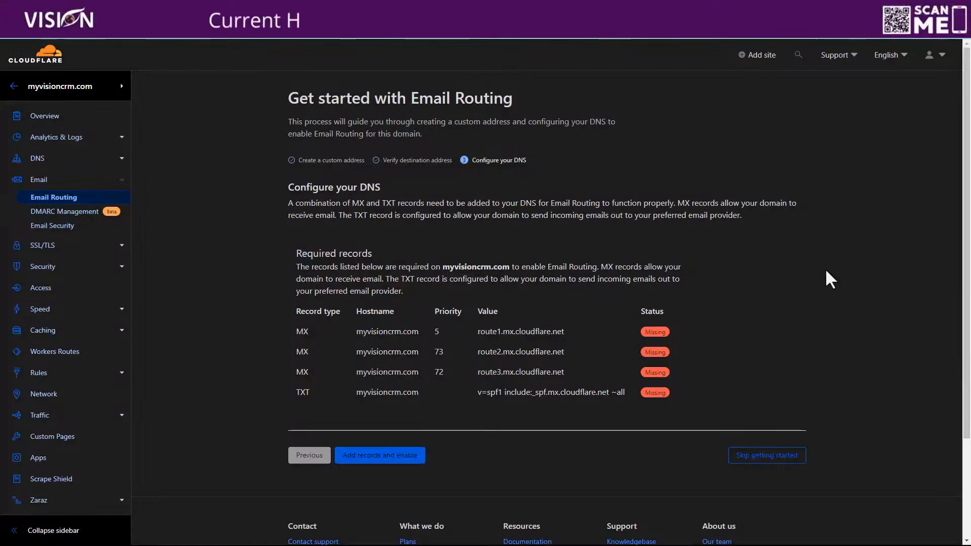
{"action": "scroll", "coordinate": [830, 280], "scroll_direction": "down", "scroll_amount": 1}
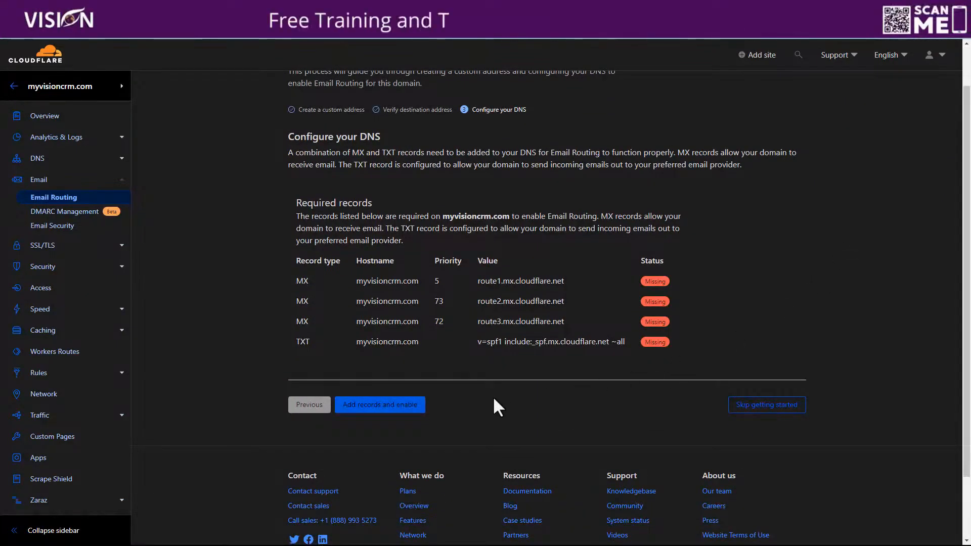
{"action": "left_click", "coordinate": [390, 405]}
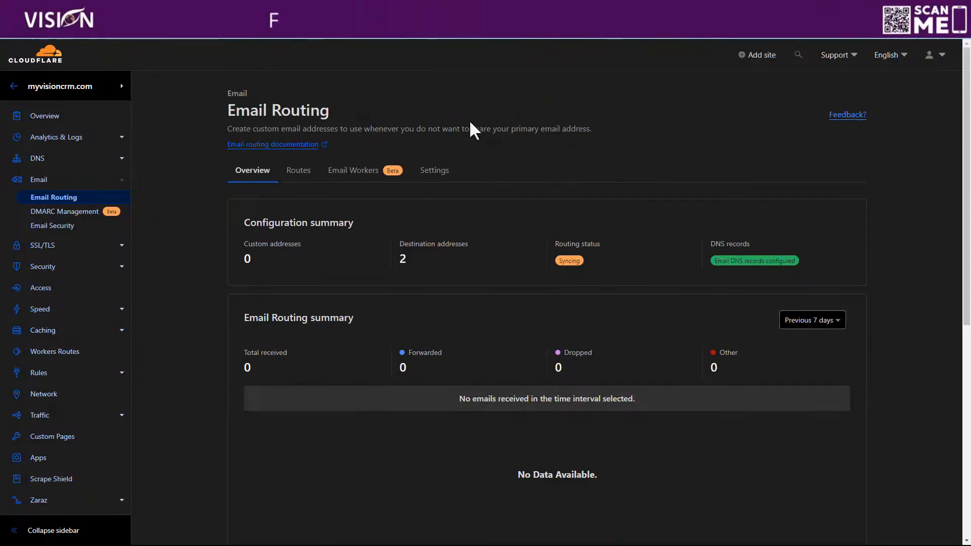
Start a custom address named info for myvisioncrm.com that sends to an email, keeping the myvisionagency.com inbox as destination
{"action": "left_click", "coordinate": [298, 170]}
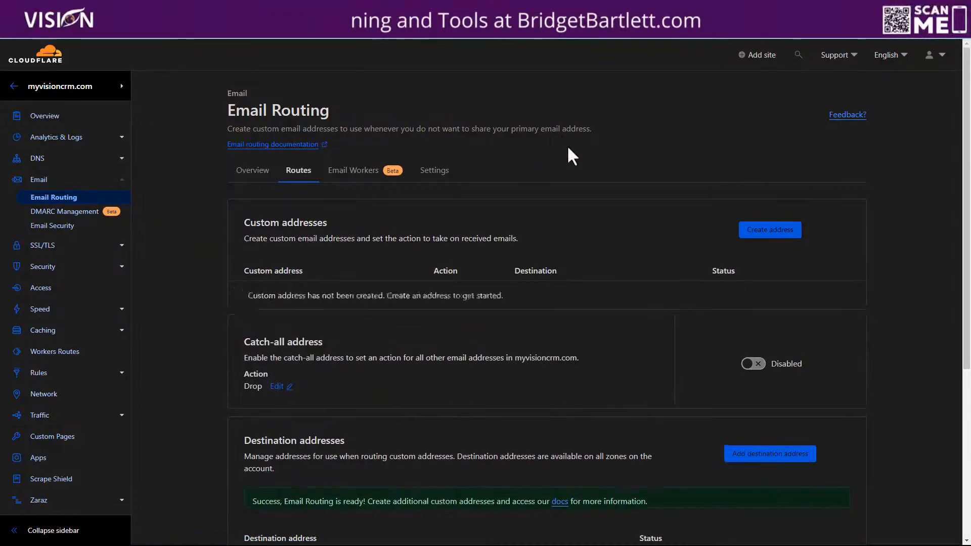
{"action": "left_click", "coordinate": [771, 230]}
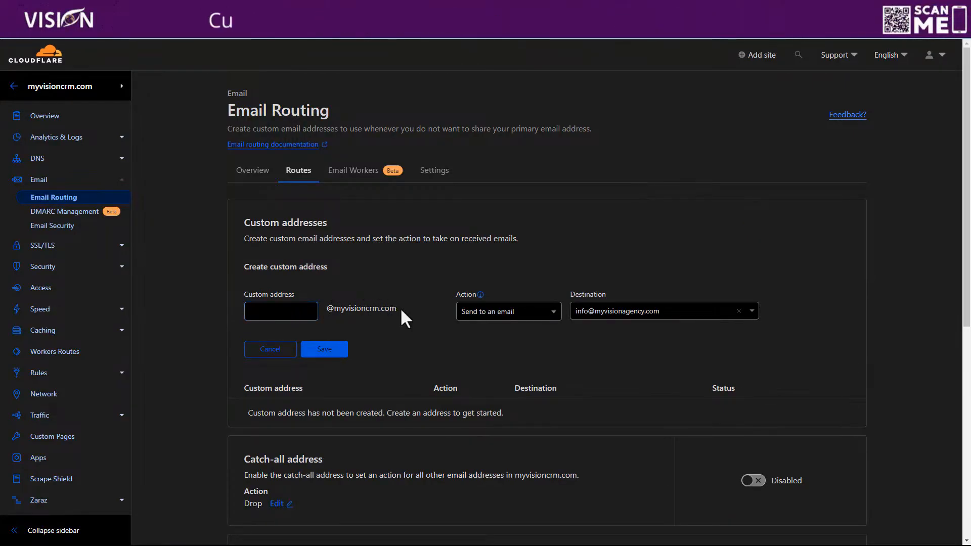
{"action": "left_click_drag", "start_coordinate": [399, 307], "coordinate": [325, 312]}
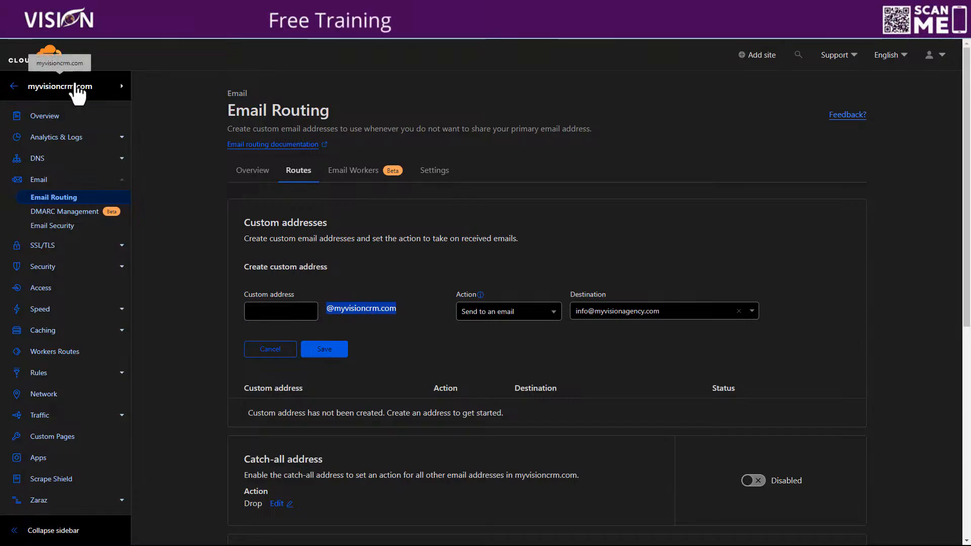
{"action": "left_click", "coordinate": [298, 314]}
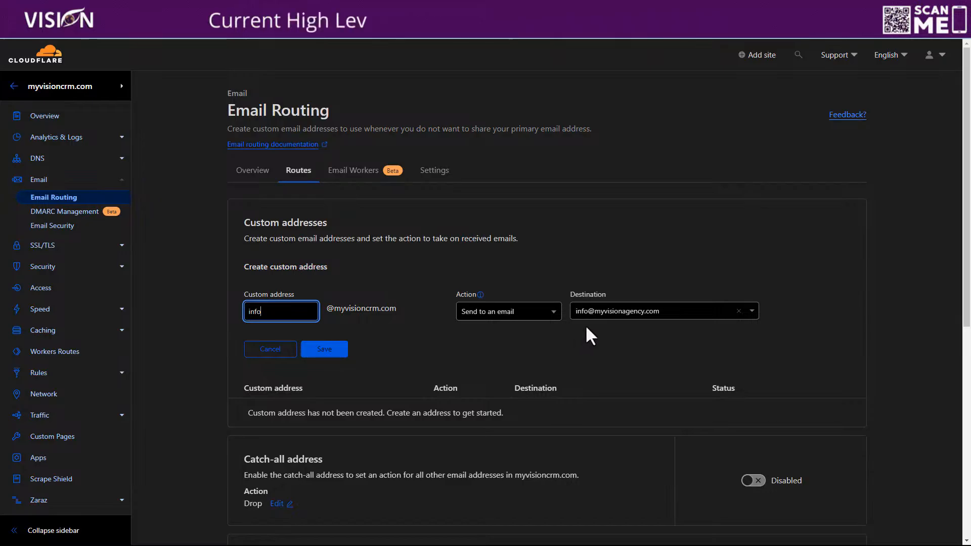
{"action": "left_click", "coordinate": [607, 309]}
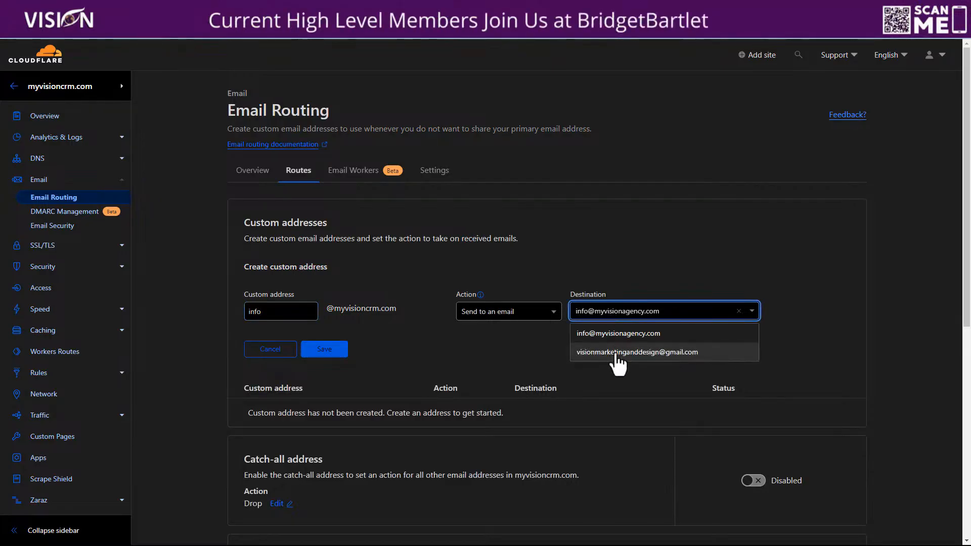
{"action": "left_click", "coordinate": [632, 268]}
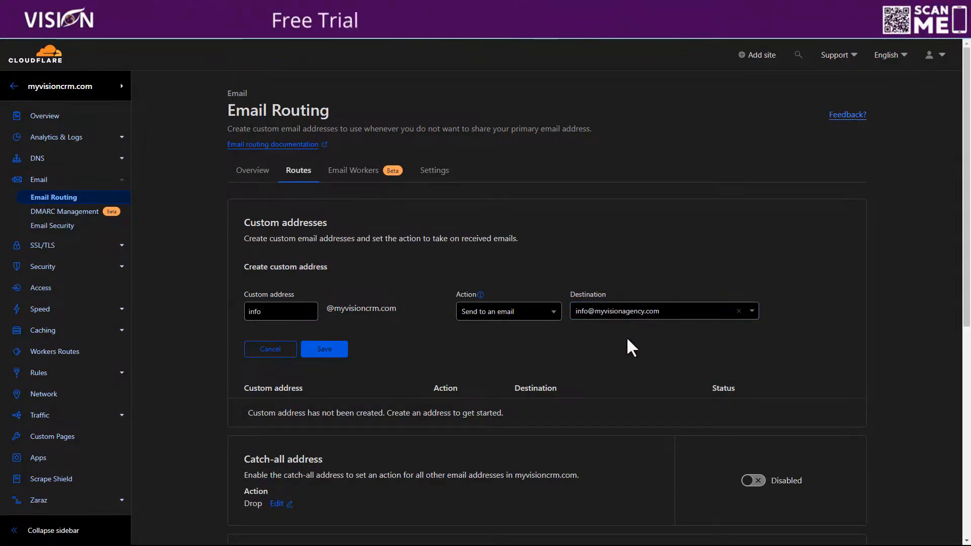
{"action": "scroll", "coordinate": [639, 353], "scroll_direction": "down", "scroll_amount": 6}
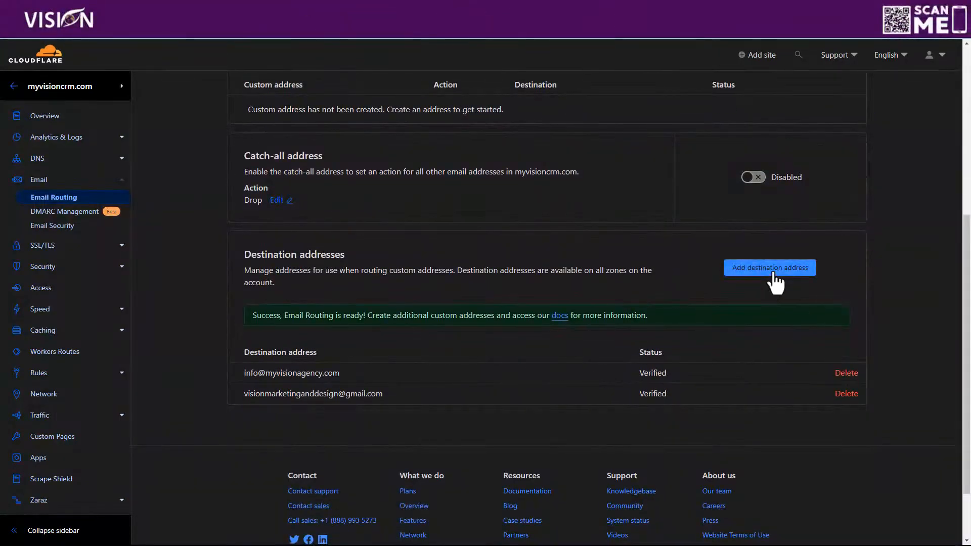
{"action": "left_click", "coordinate": [774, 276]}
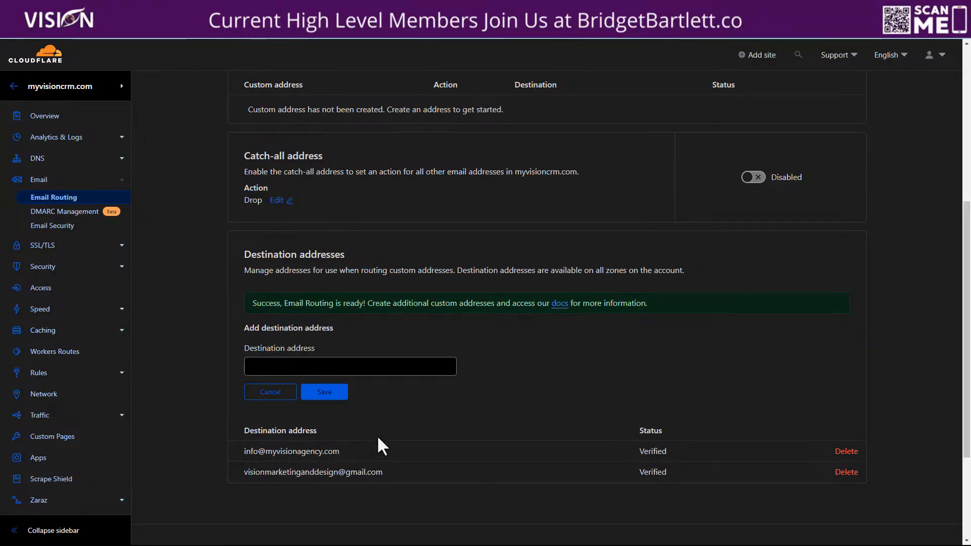
{"action": "left_click", "coordinate": [274, 392]}
Save the info custom address and check its custom and destination addresses in the routes list
{"action": "scroll", "coordinate": [476, 398], "scroll_direction": "up", "scroll_amount": 2}
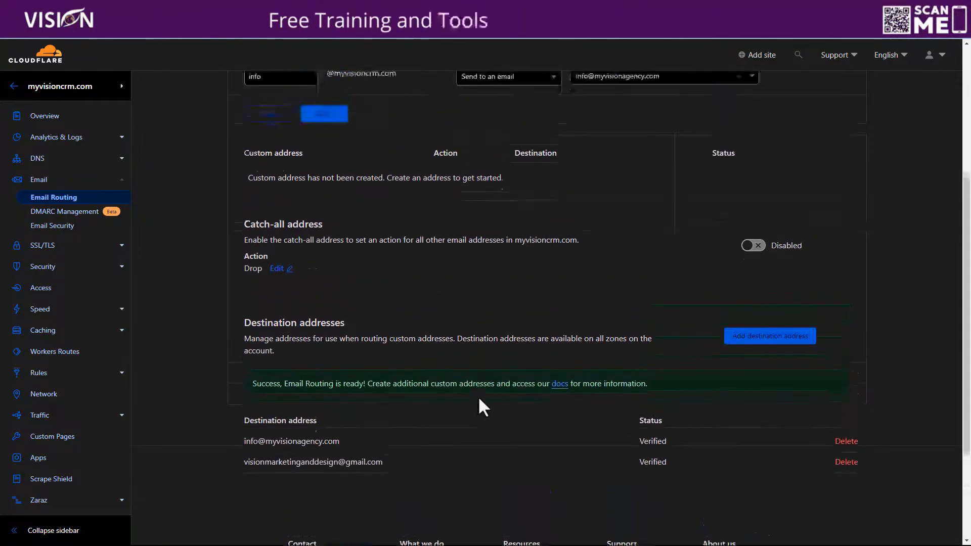
{"action": "scroll", "coordinate": [622, 193], "scroll_direction": "up", "scroll_amount": 2}
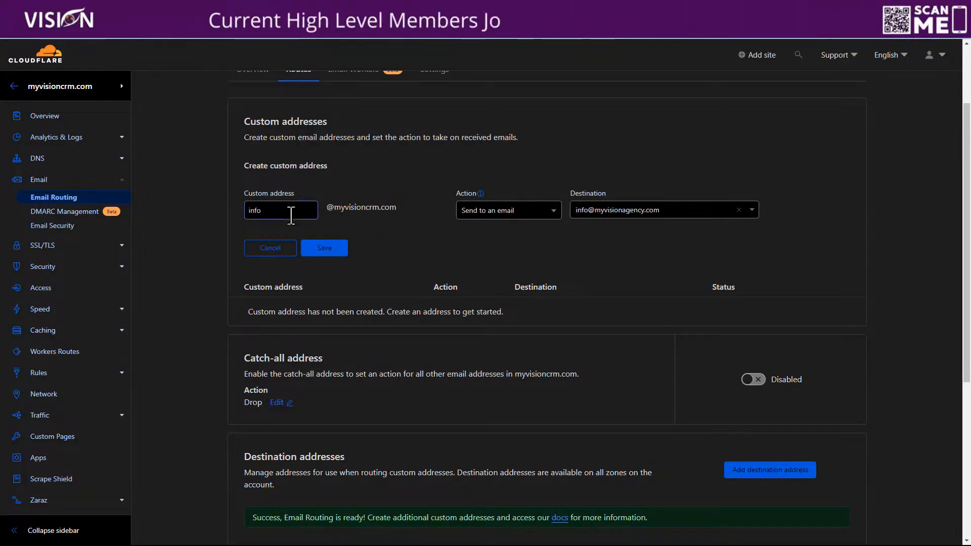
{"action": "scroll", "coordinate": [408, 375], "scroll_direction": "down", "scroll_amount": 4}
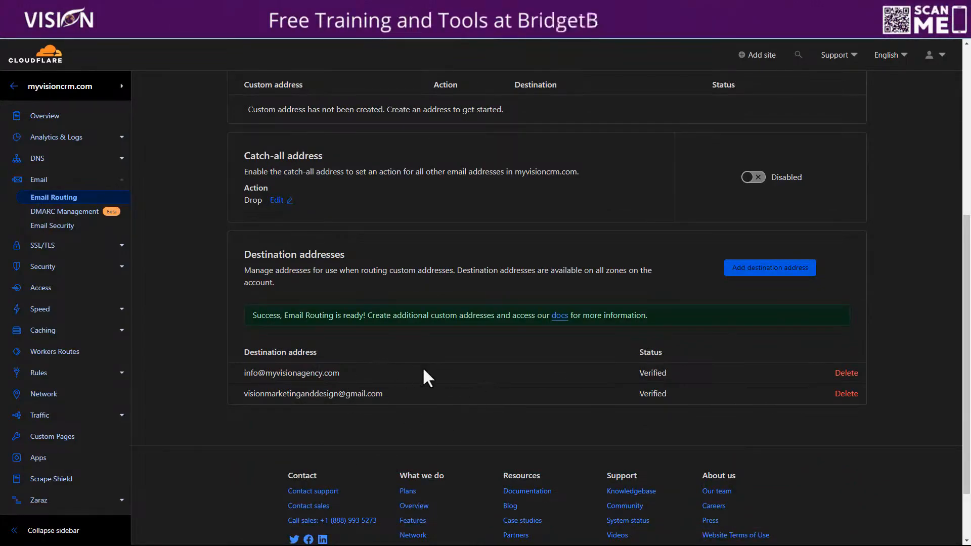
{"action": "scroll", "coordinate": [423, 369], "scroll_direction": "up", "scroll_amount": 3}
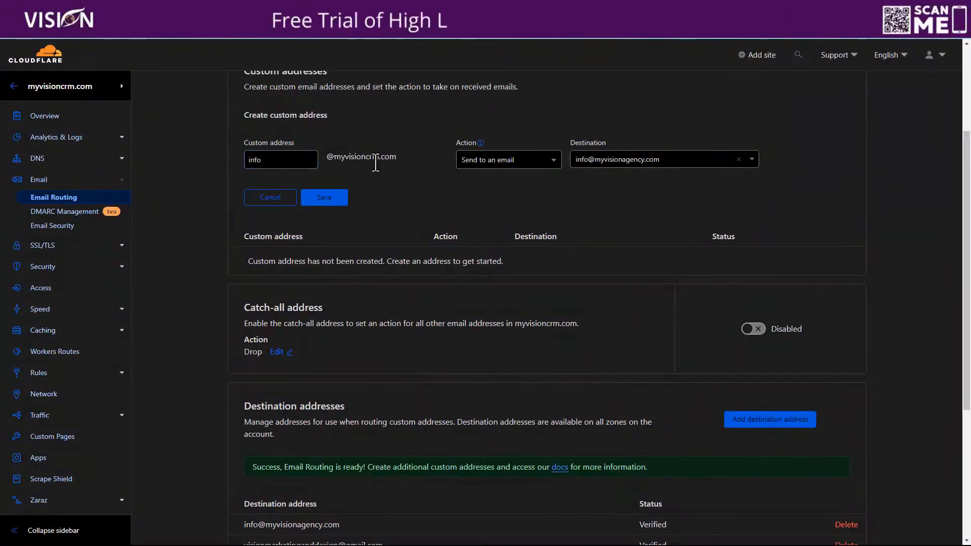
{"action": "left_click", "coordinate": [329, 200]}
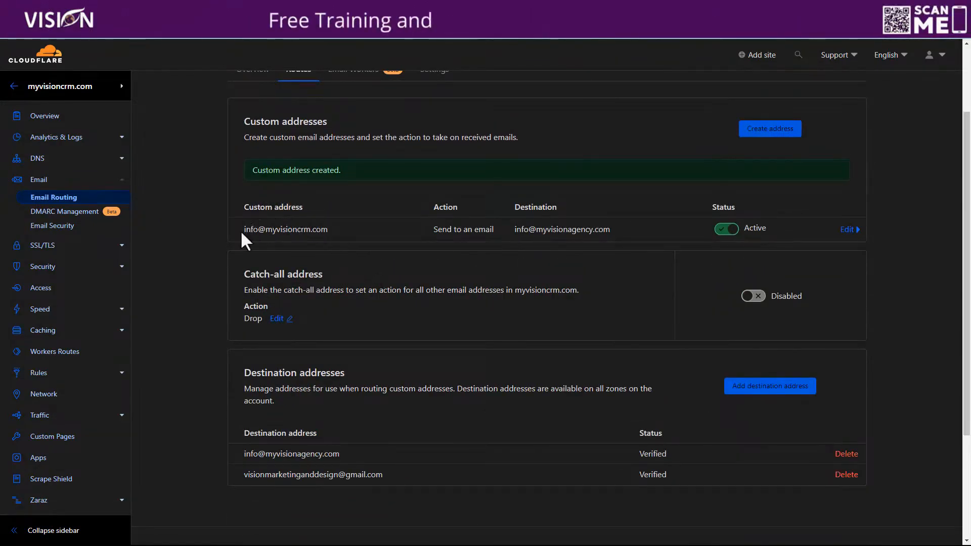
{"action": "left_click_drag", "start_coordinate": [241, 238], "coordinate": [338, 241]}
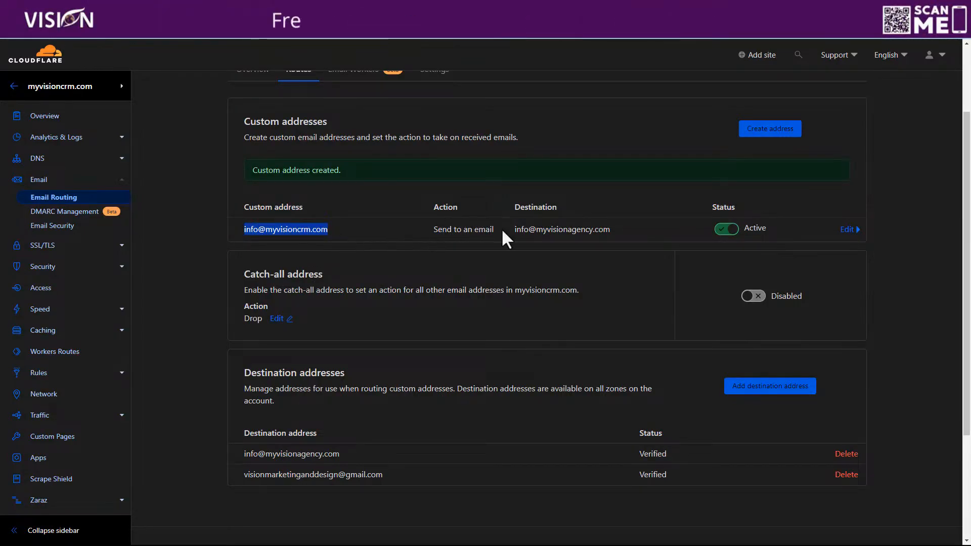
{"action": "left_click_drag", "start_coordinate": [503, 231], "coordinate": [620, 232]}
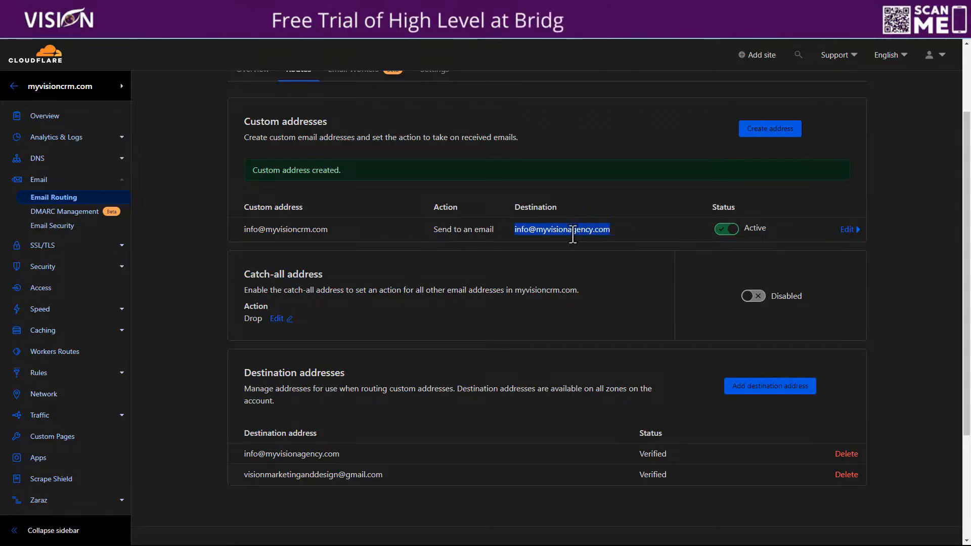
View the Email Workers and the Email Routing settings of myvisioncrm.com
{"action": "scroll", "coordinate": [560, 262], "scroll_direction": "up", "scroll_amount": 2}
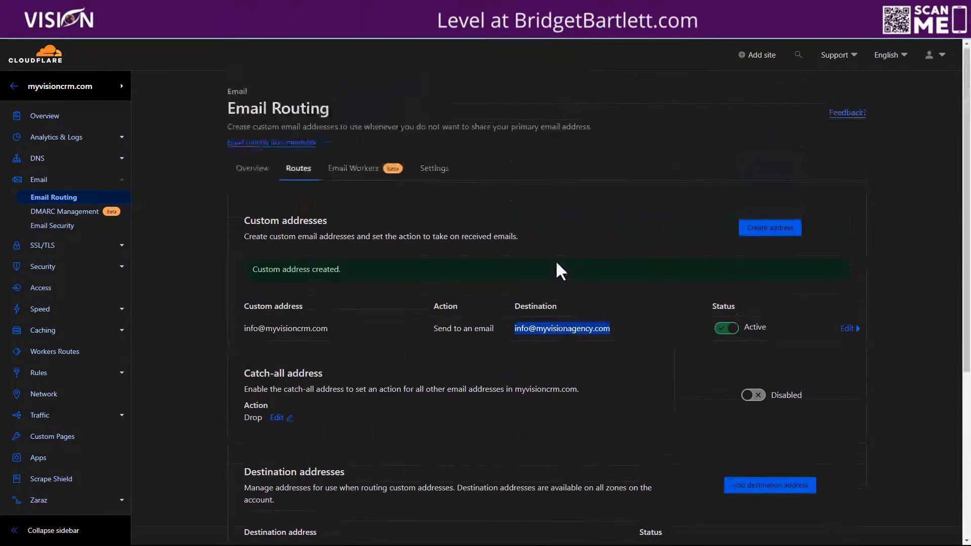
{"action": "left_click", "coordinate": [366, 183]}
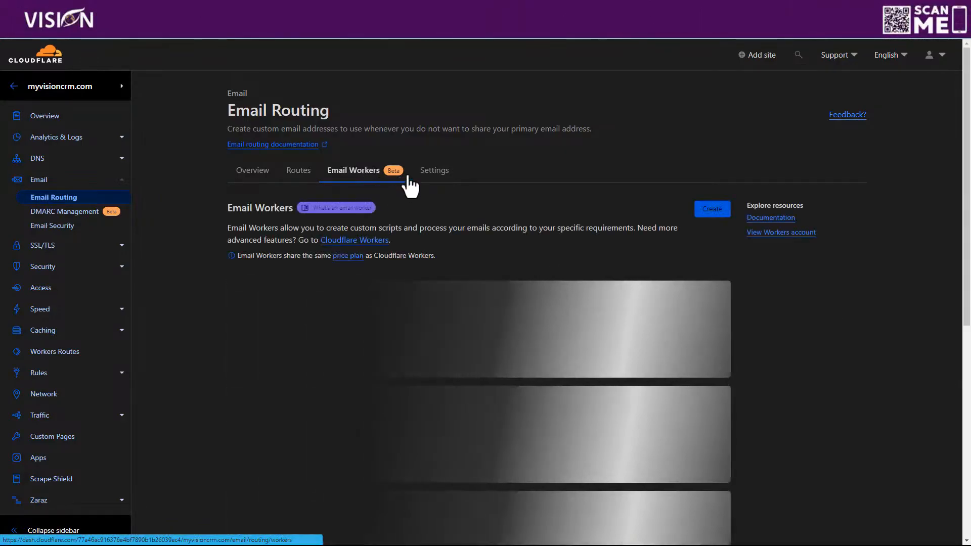
{"action": "left_click", "coordinate": [445, 173]}
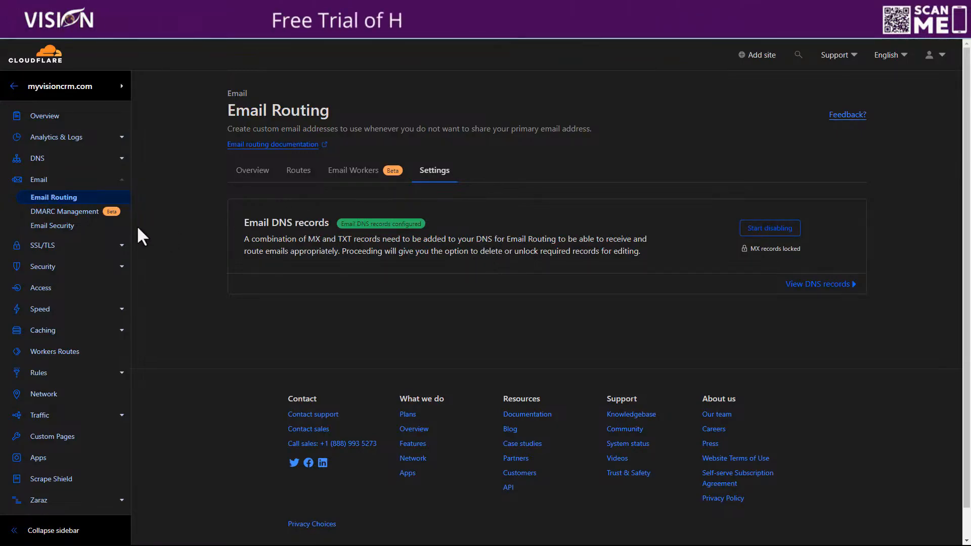
Enable DMARC Management for myvisioncrm.com and add the default _dmarc TXT record
{"action": "left_click", "coordinate": [59, 213]}
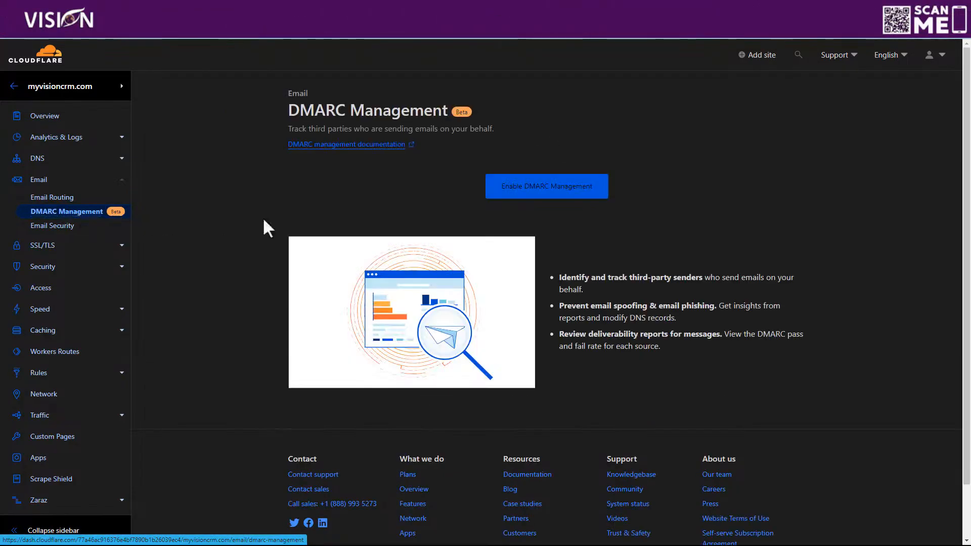
{"action": "left_click", "coordinate": [539, 190]}
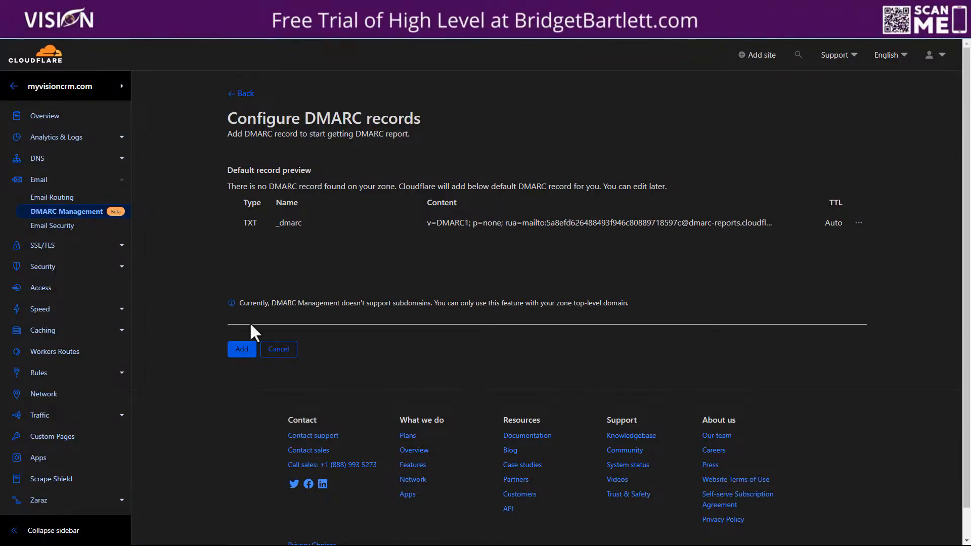
{"action": "left_click", "coordinate": [241, 348]}
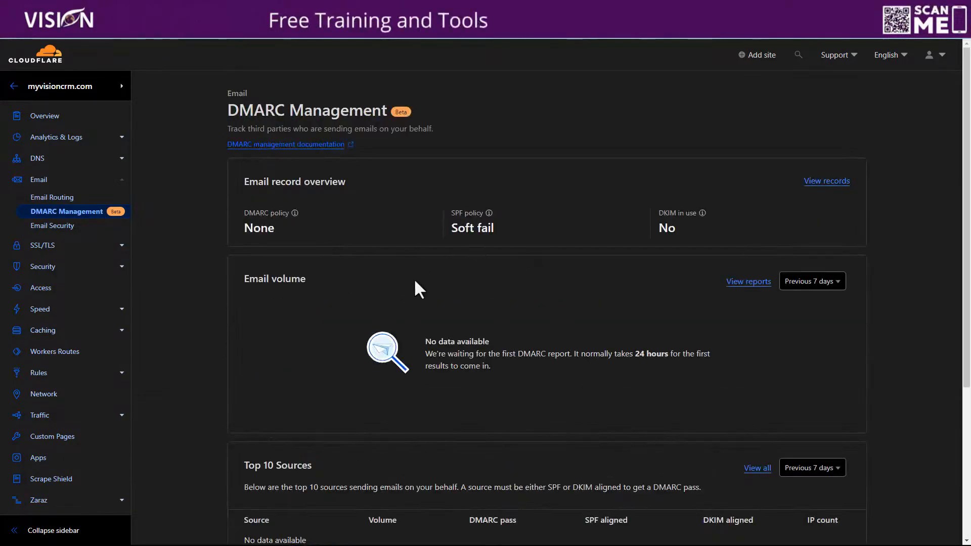
Review the MX, TXT and nameserver records in the DNS settings of myvisioncrm.com and return to the domain's overview
{"action": "left_click", "coordinate": [74, 161]}
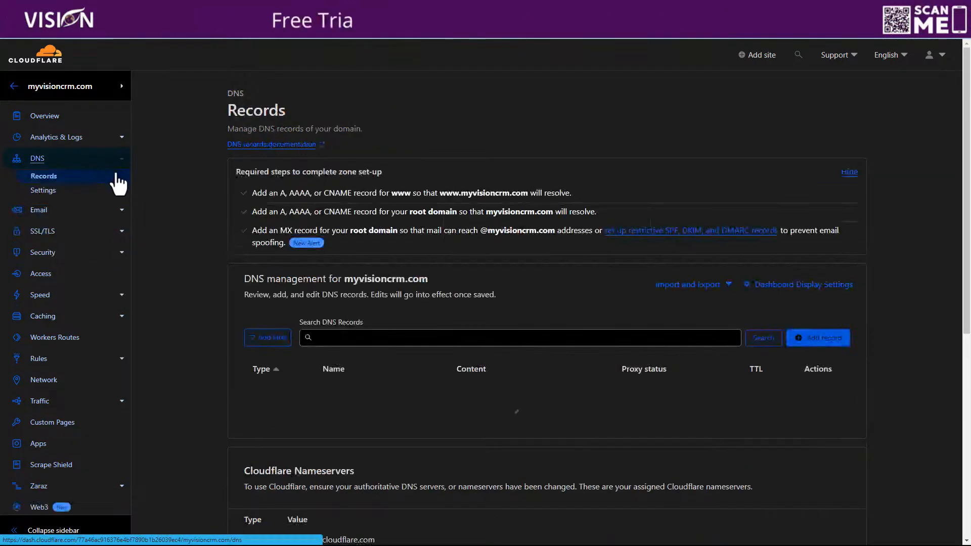
{"action": "scroll", "coordinate": [363, 334], "scroll_direction": "down", "scroll_amount": 3}
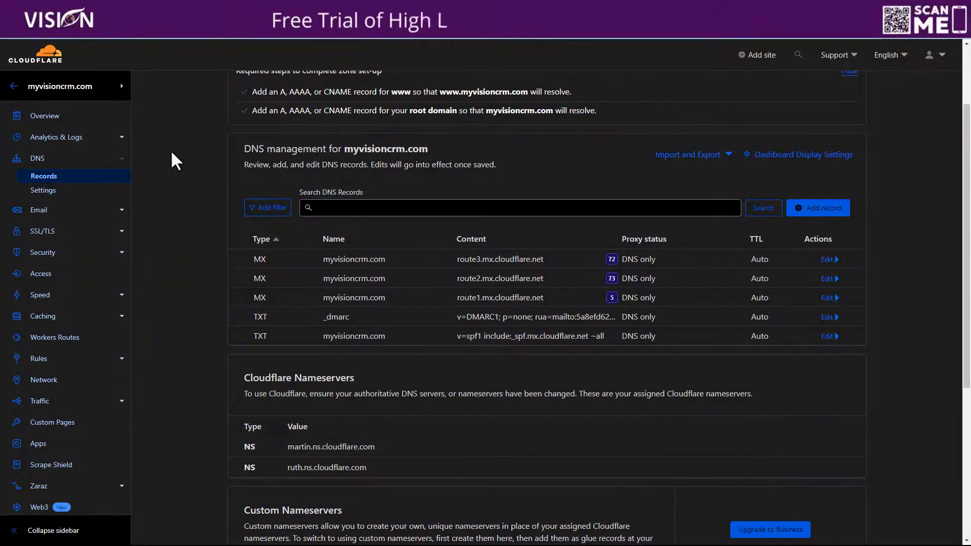
{"action": "scroll", "coordinate": [191, 198], "scroll_direction": "up", "scroll_amount": 2}
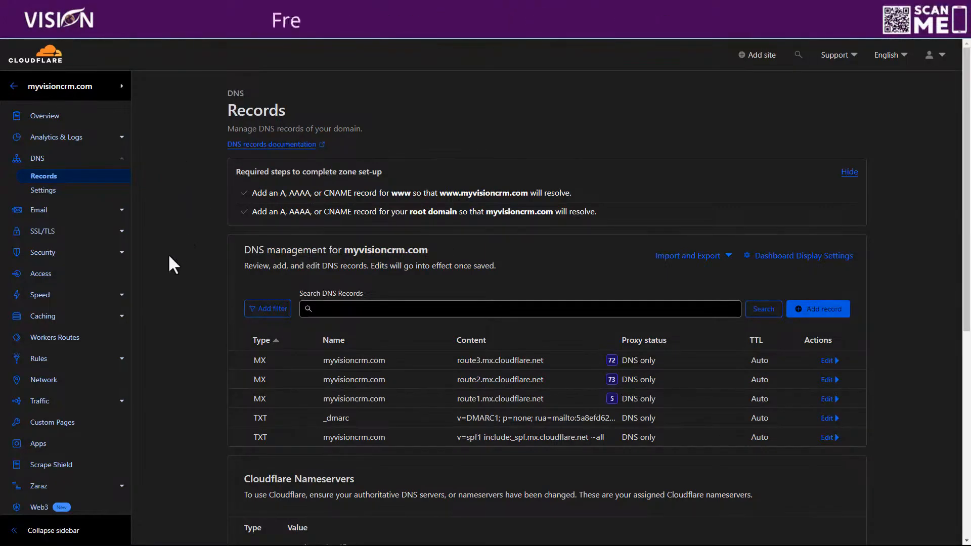
{"action": "scroll", "coordinate": [48, 234], "scroll_direction": "down", "scroll_amount": 2}
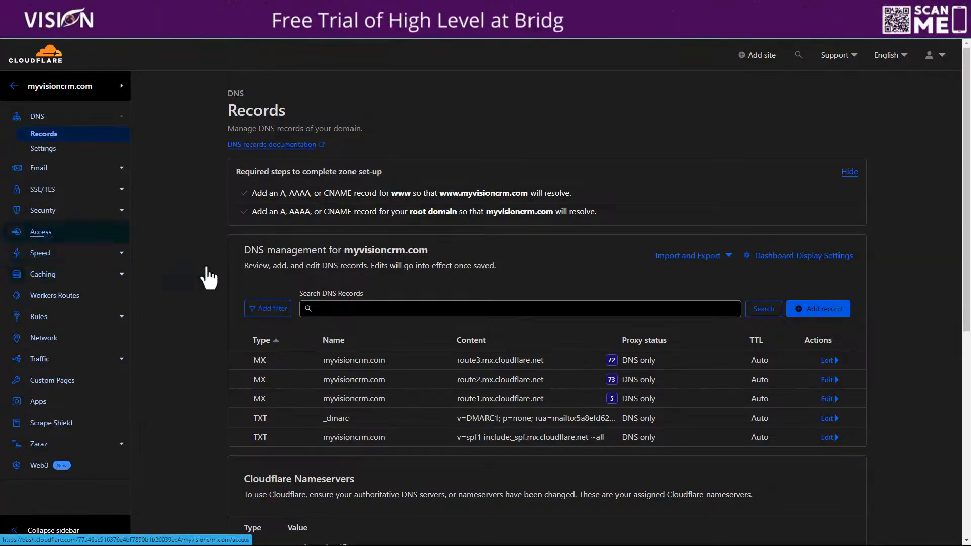
{"action": "scroll", "coordinate": [36, 213], "scroll_direction": "up", "scroll_amount": 2}
{"action": "left_click", "coordinate": [45, 116]}
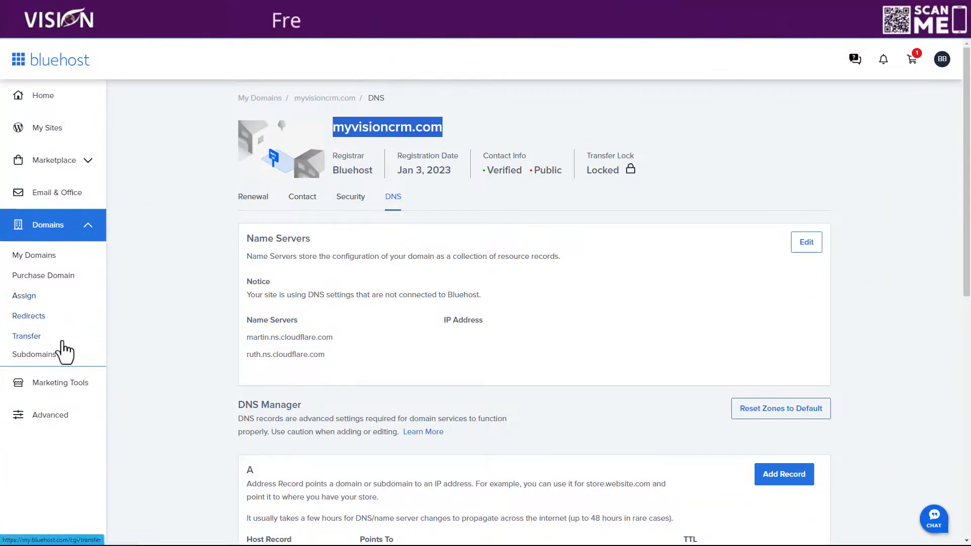
Switch to Bluehost, submit myvisioncrm.com on the domain transfer page and open it in the Domain Manager
{"action": "left_click", "coordinate": [29, 337]}
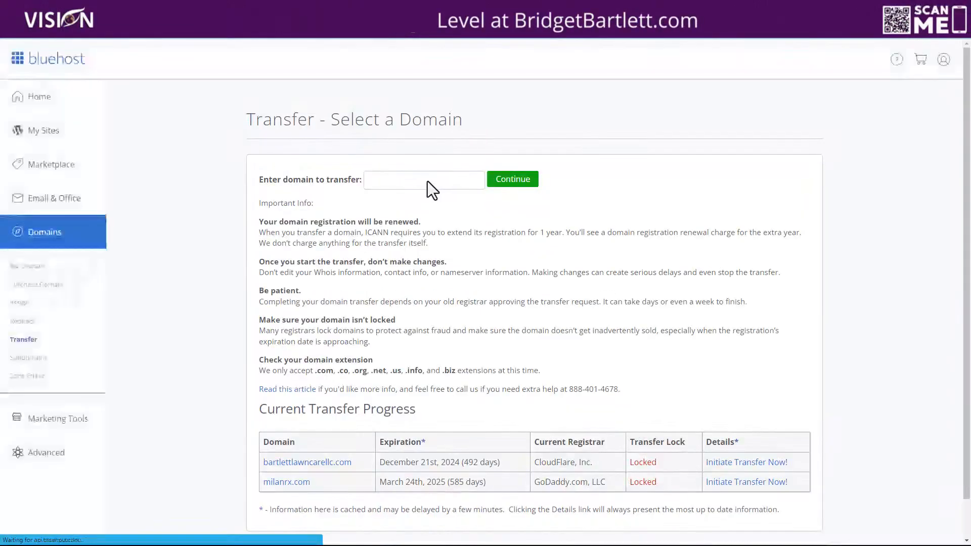
{"action": "left_click", "coordinate": [447, 184]}
{"action": "type", "text": "myvisioncrm.com"}
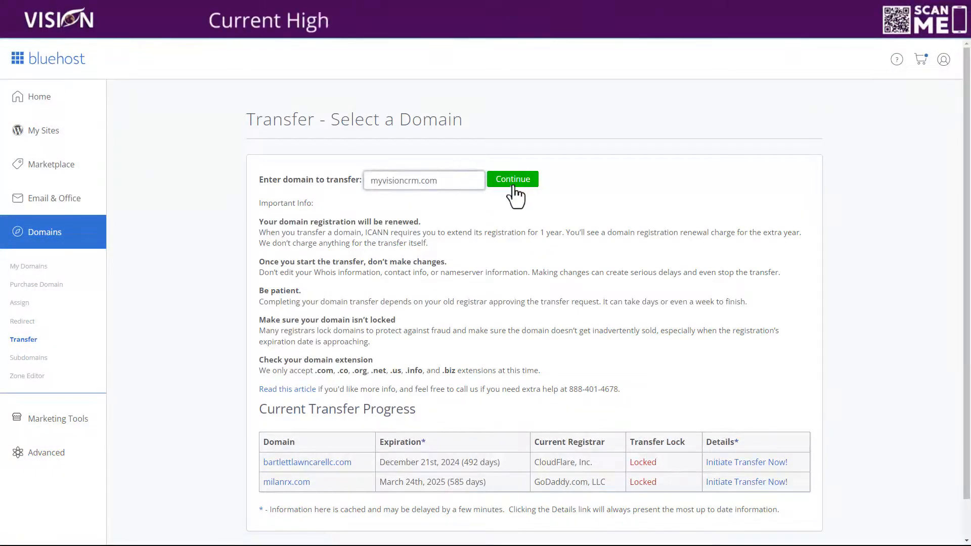
{"action": "left_click", "coordinate": [514, 185]}
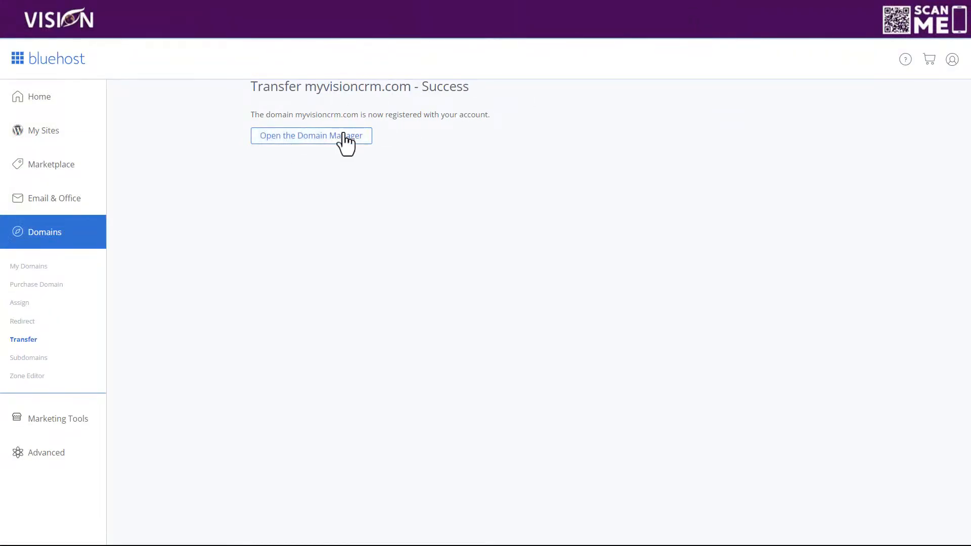
{"action": "left_click", "coordinate": [287, 140]}
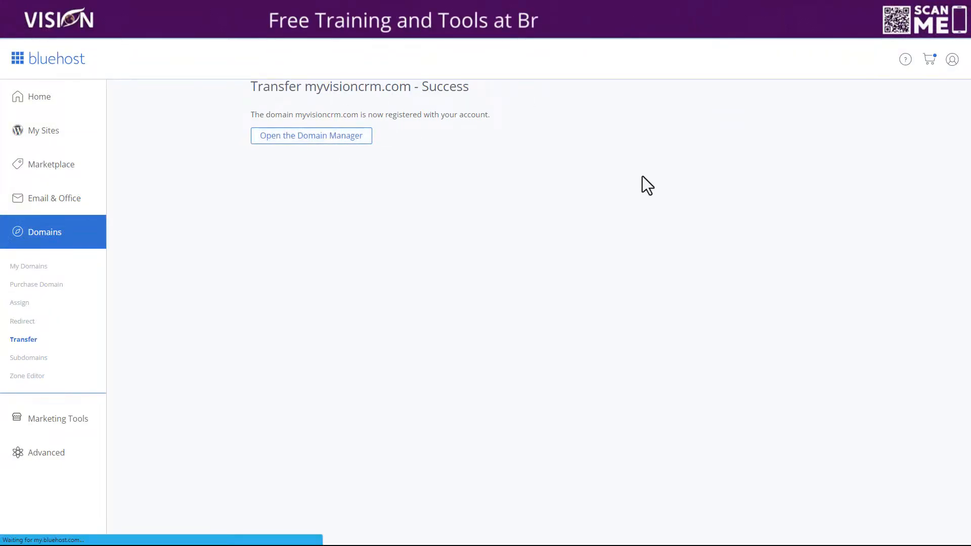
{"action": "scroll", "coordinate": [329, 377], "scroll_direction": "down", "scroll_amount": 2}
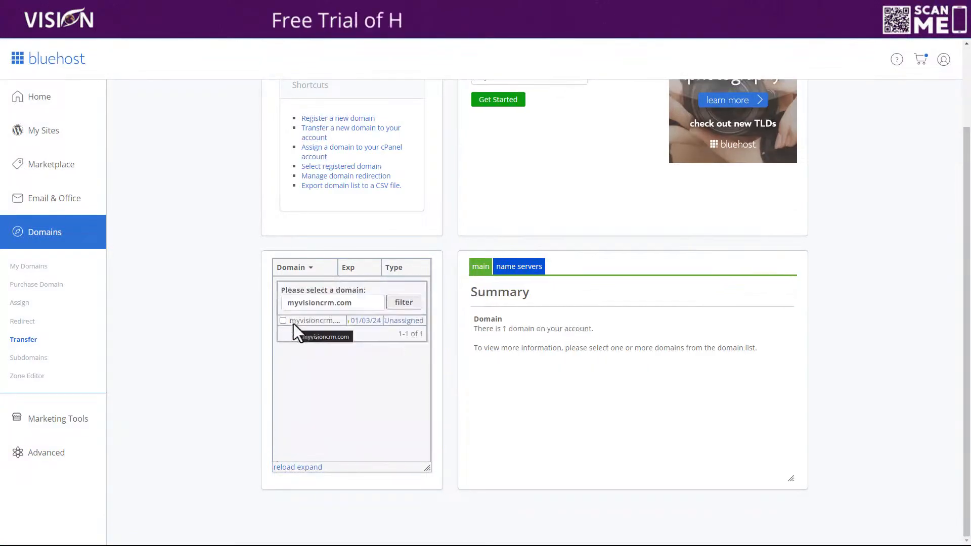
Unlock myvisioncrm.com for transfer in the Domain Manager and select its EPP code text
{"action": "left_click", "coordinate": [296, 322]}
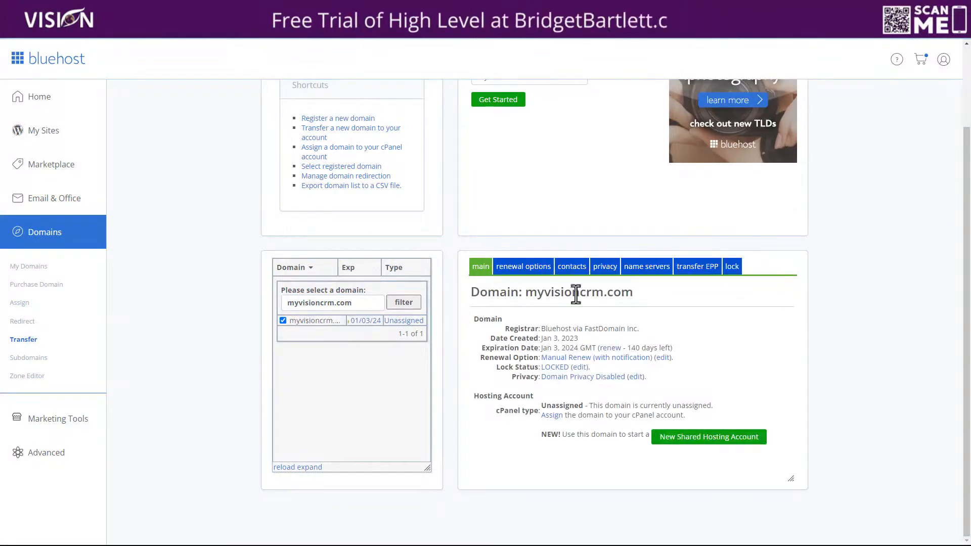
{"action": "left_click", "coordinate": [733, 268]}
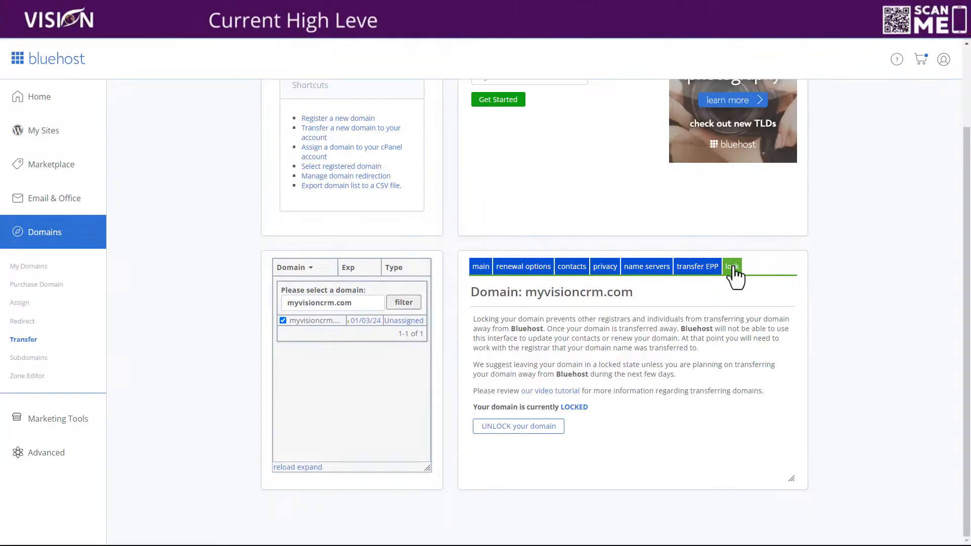
{"action": "left_click", "coordinate": [503, 429]}
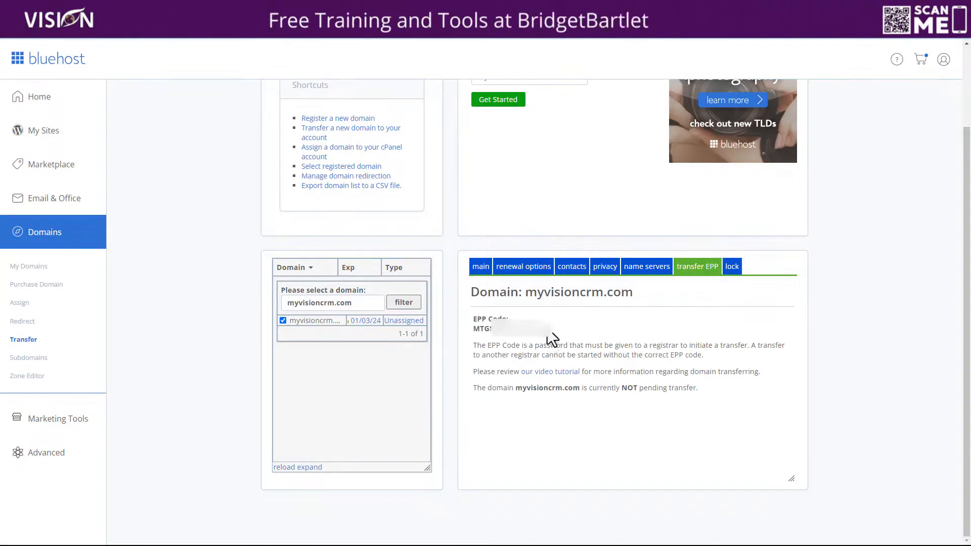
{"action": "left_click_drag", "start_coordinate": [547, 333], "coordinate": [491, 335]}
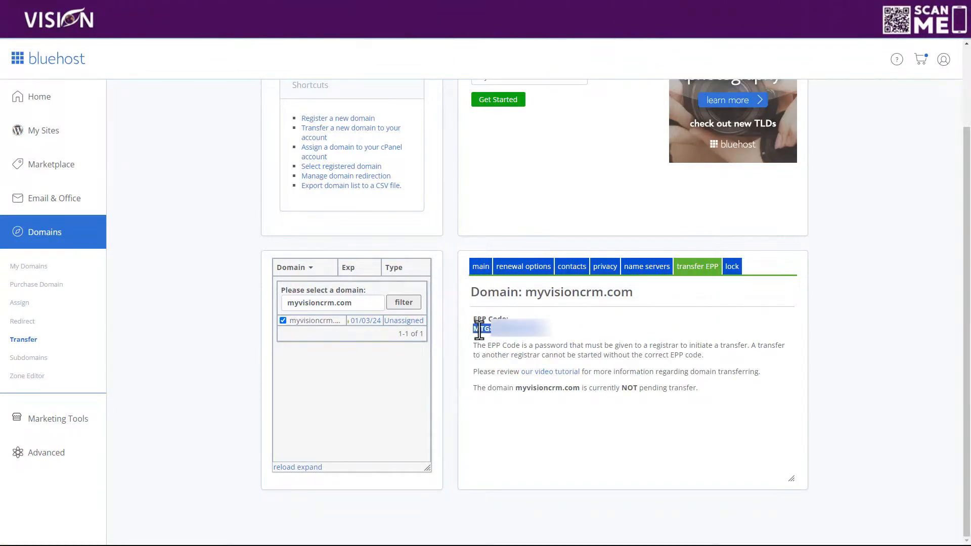